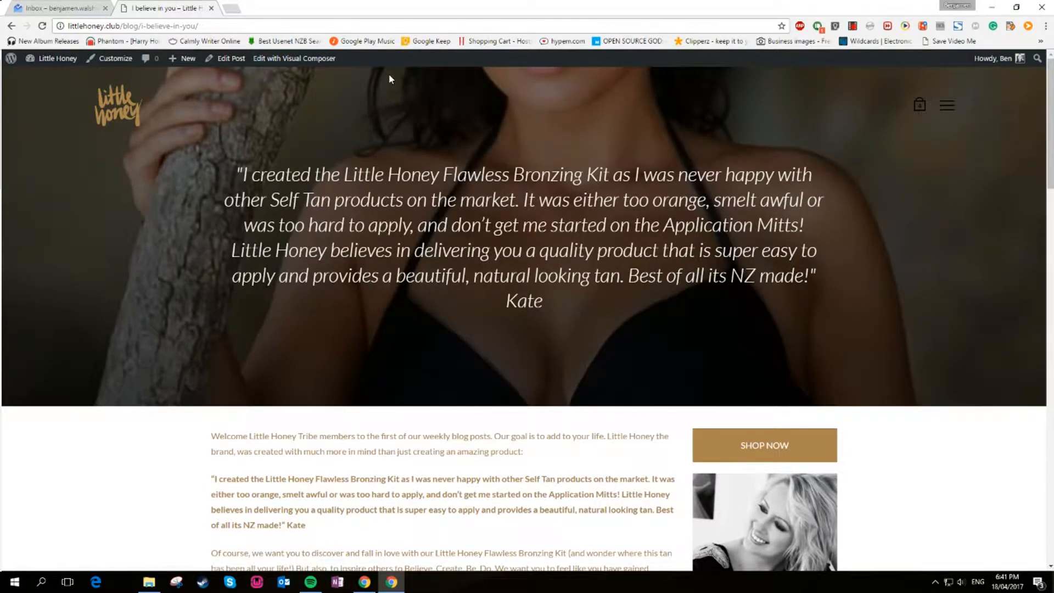
Open the site's WordPress dashboard and go to the list of all posts
scroll(127, 305, down, 5)
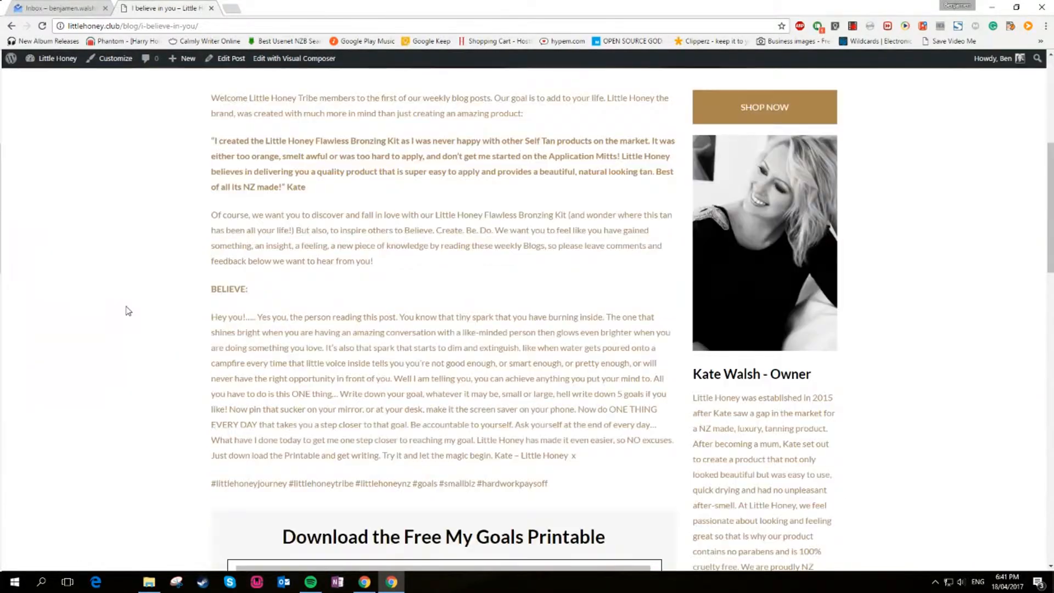
scroll(127, 311, up, 5)
scroll(127, 310, down, 4)
scroll(127, 310, up, 5)
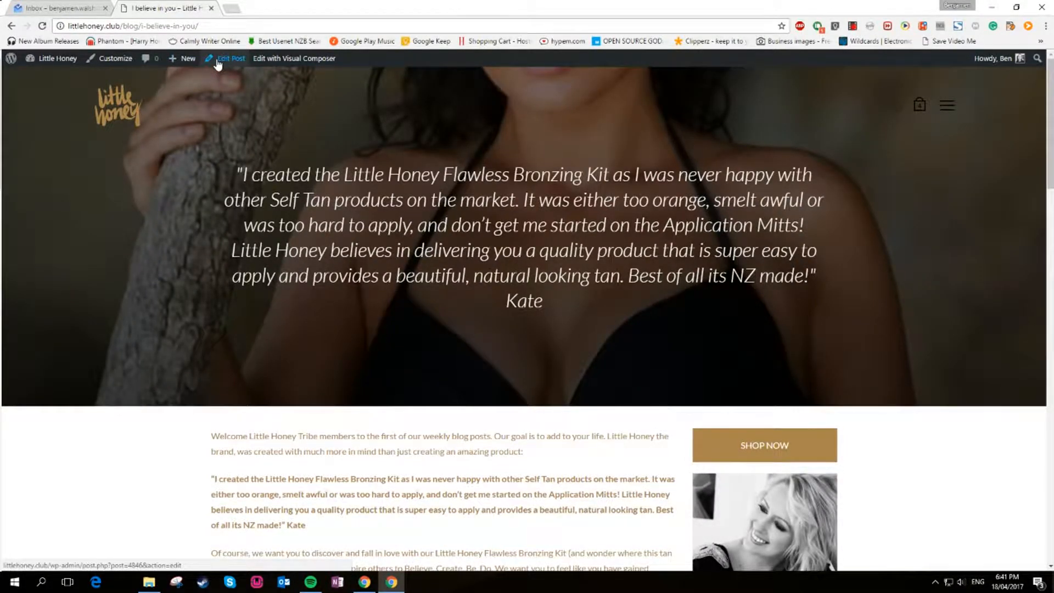
mouse_move(185, 64)
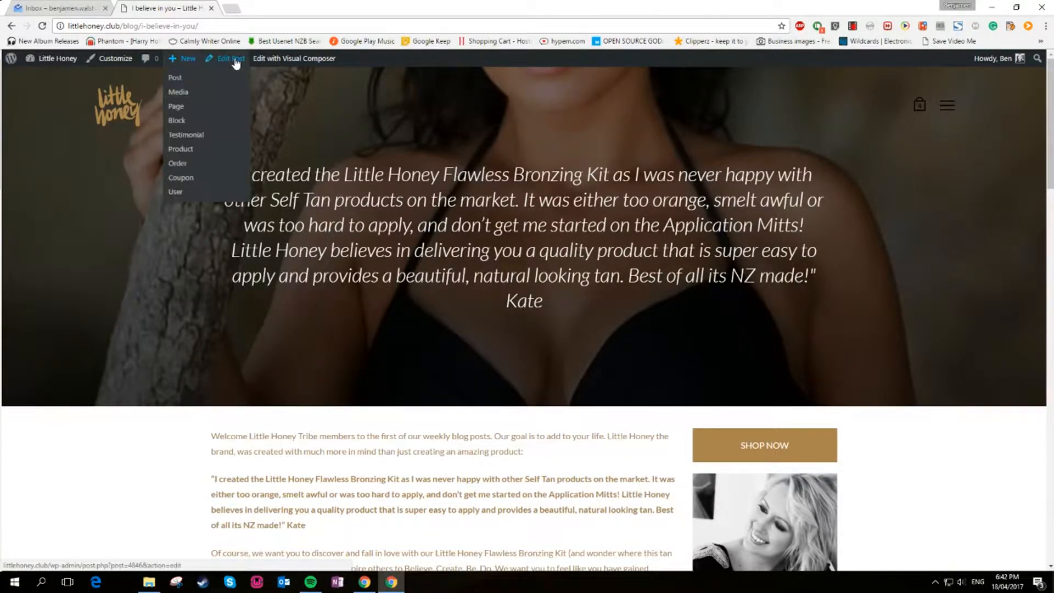
mouse_move(55, 58)
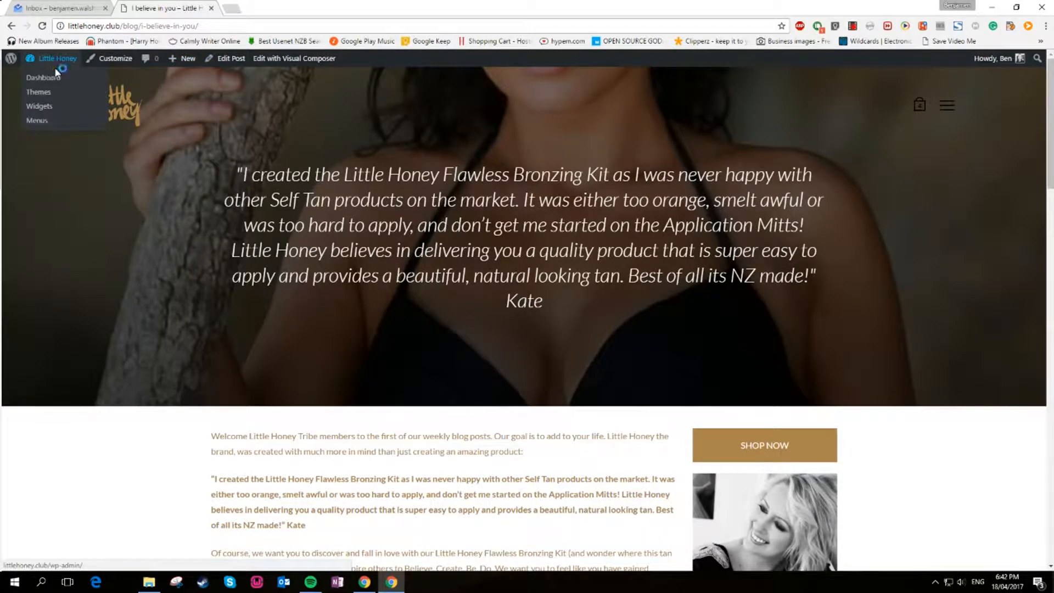
click(55, 79)
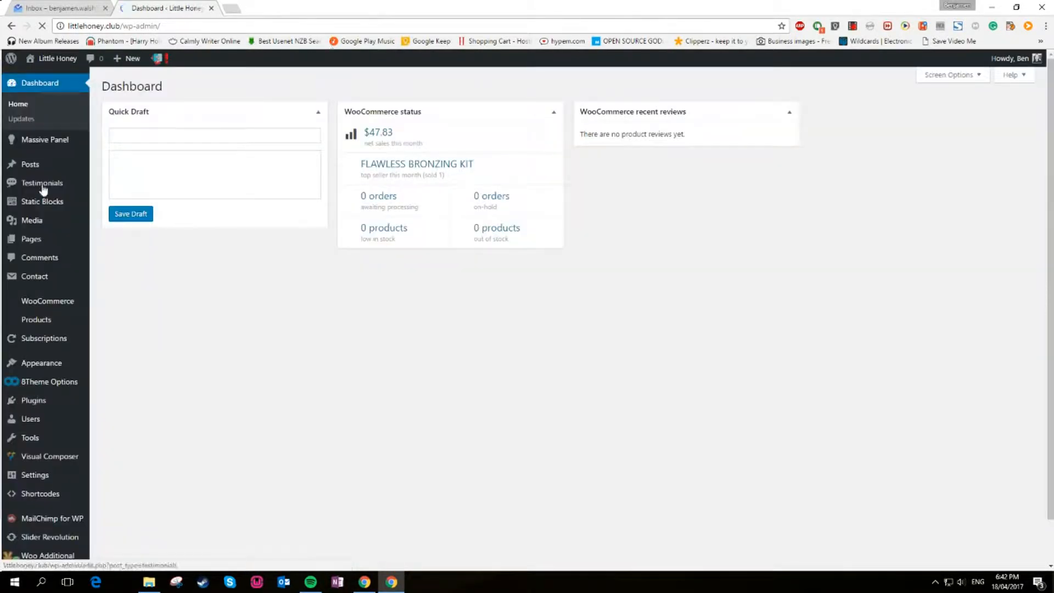
mouse_move(39, 167)
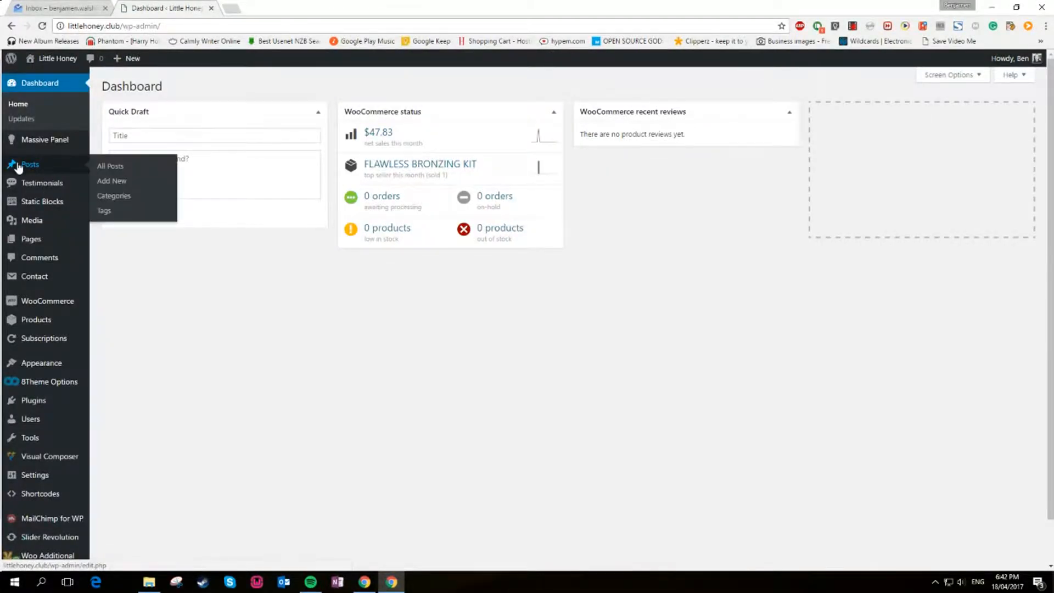
click(132, 167)
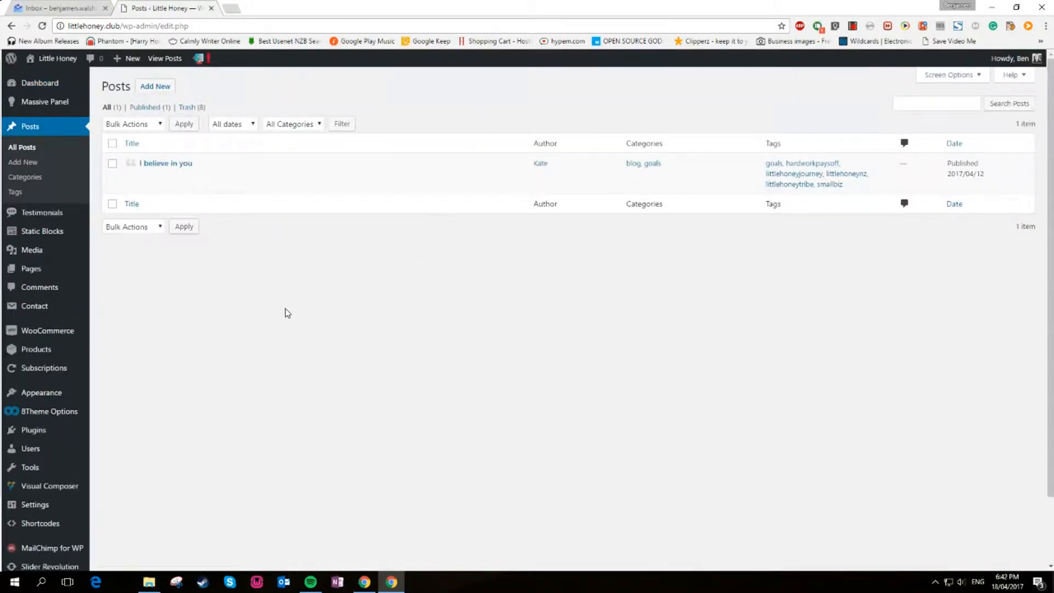
Open the live site in a new tab and navigate to its Blog page
mouse_move(55, 59)
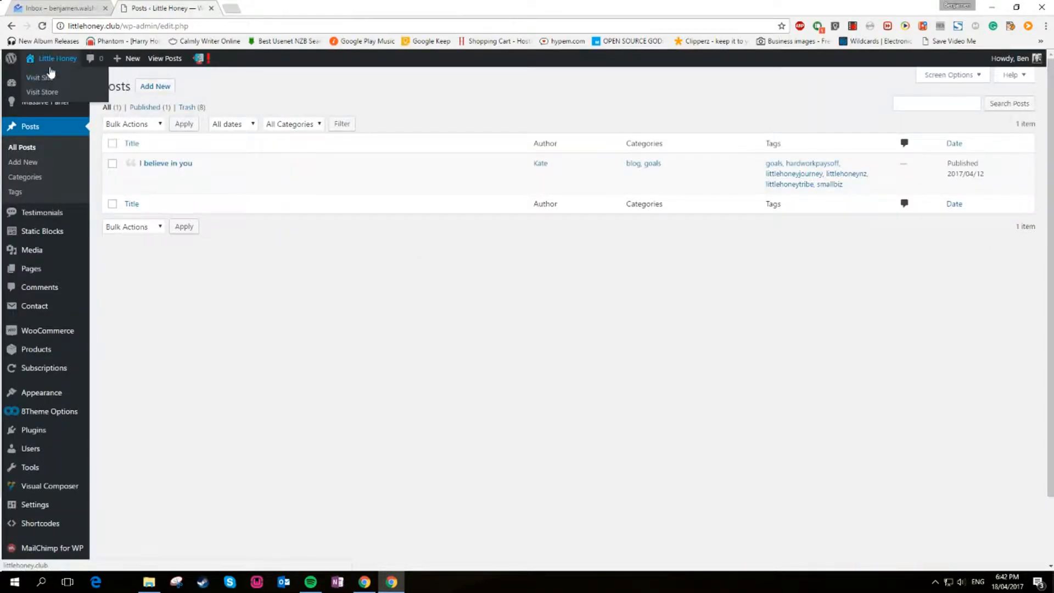
right_click(47, 77)
click(71, 81)
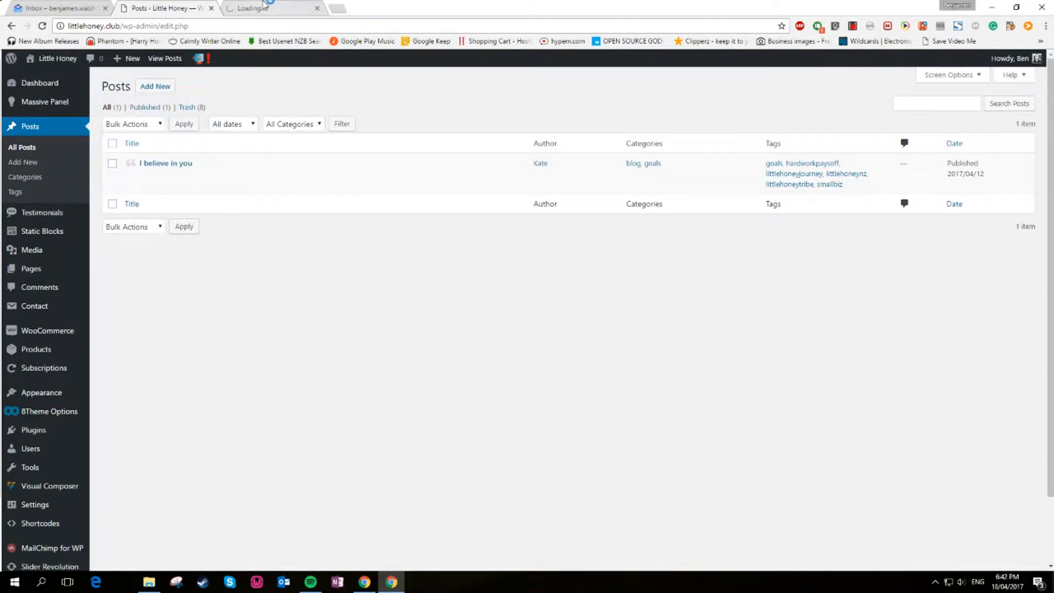
click(264, 6)
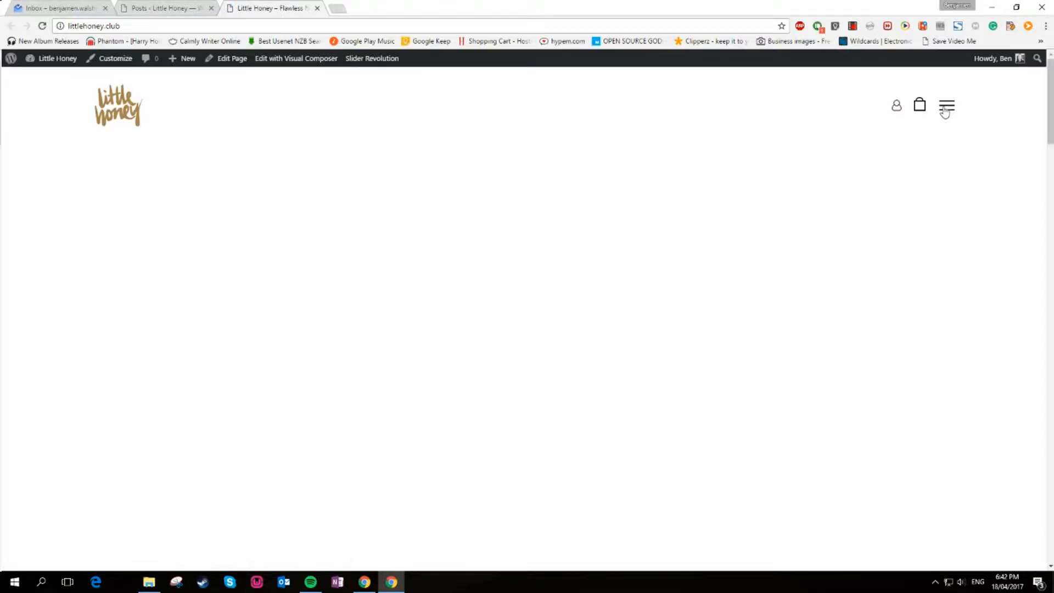
click(946, 109)
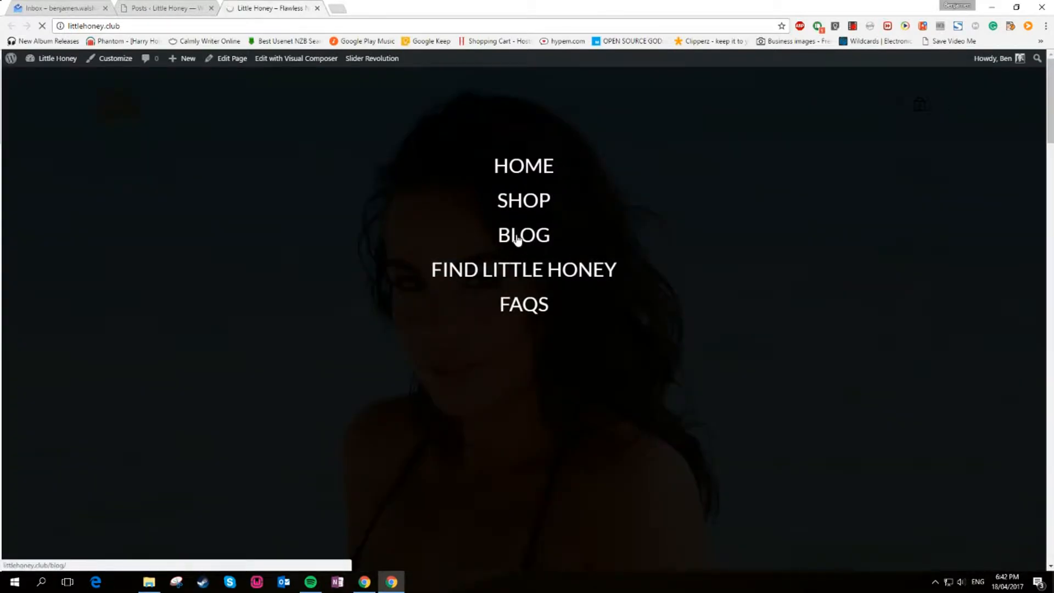
click(520, 237)
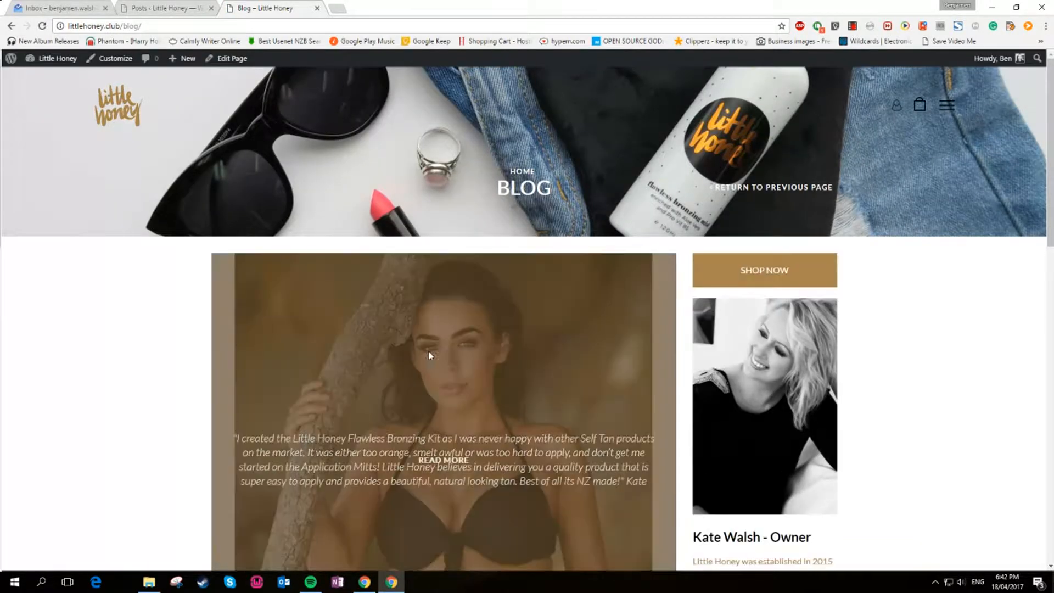
Open the 'I Believe In You' post from the blog listing
scroll(429, 355, down, 3)
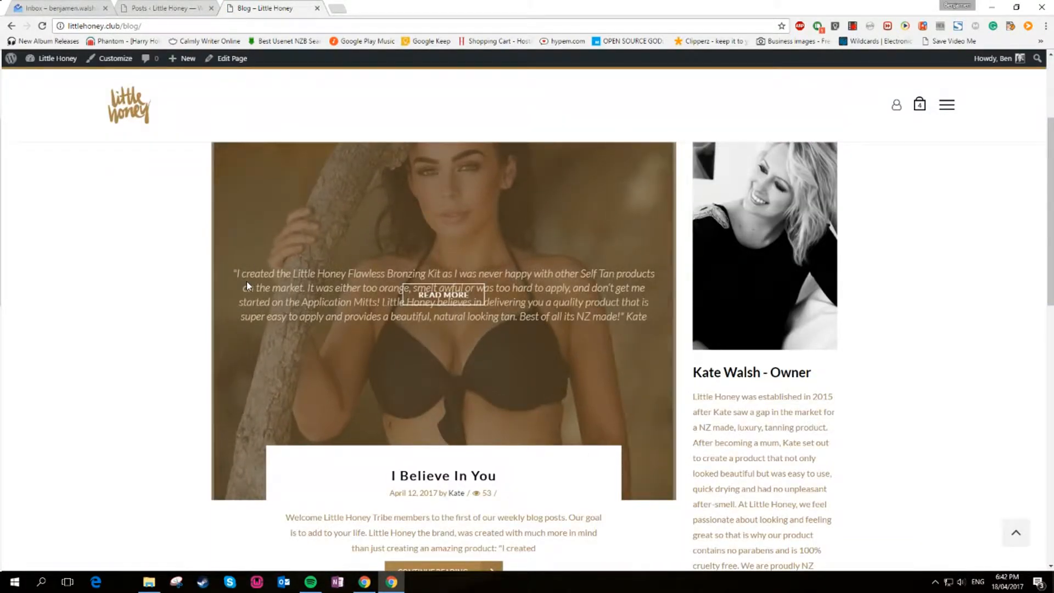
scroll(246, 282, down, 6)
scroll(246, 281, up, 6)
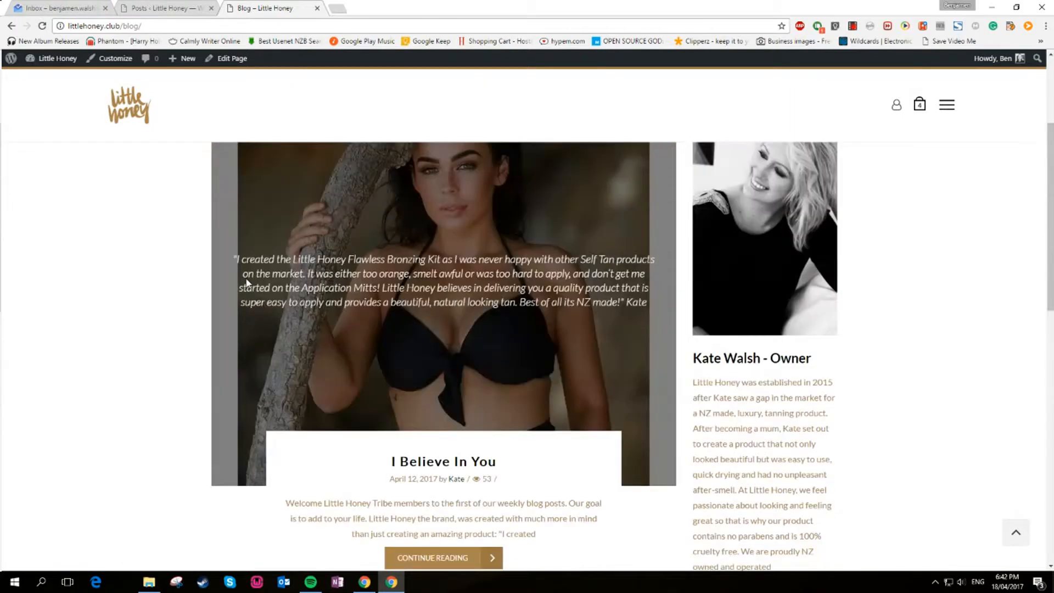
scroll(252, 269, down, 3)
scroll(256, 271, up, 6)
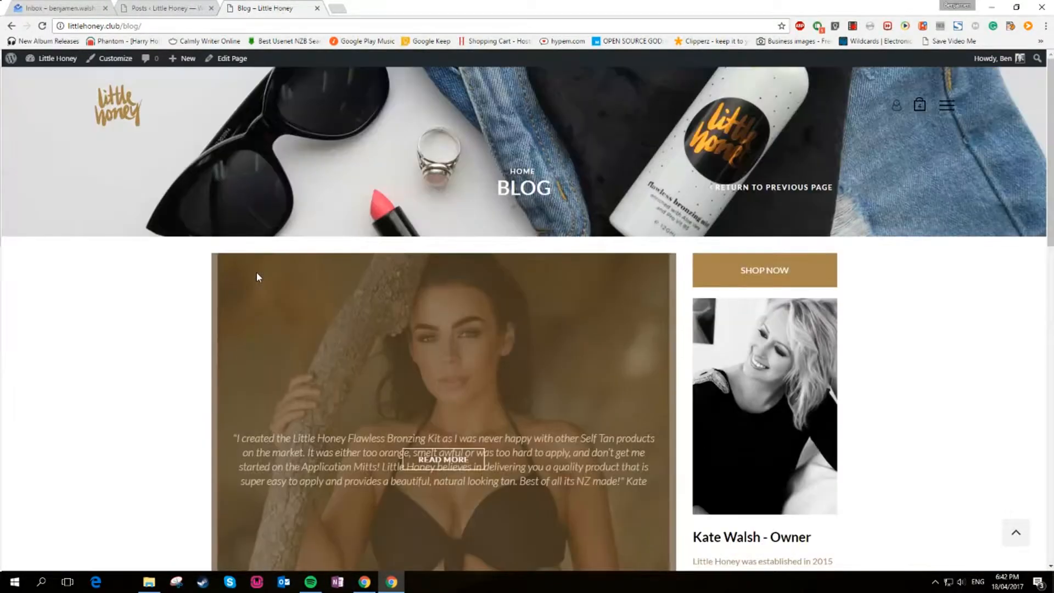
scroll(258, 273, down, 5)
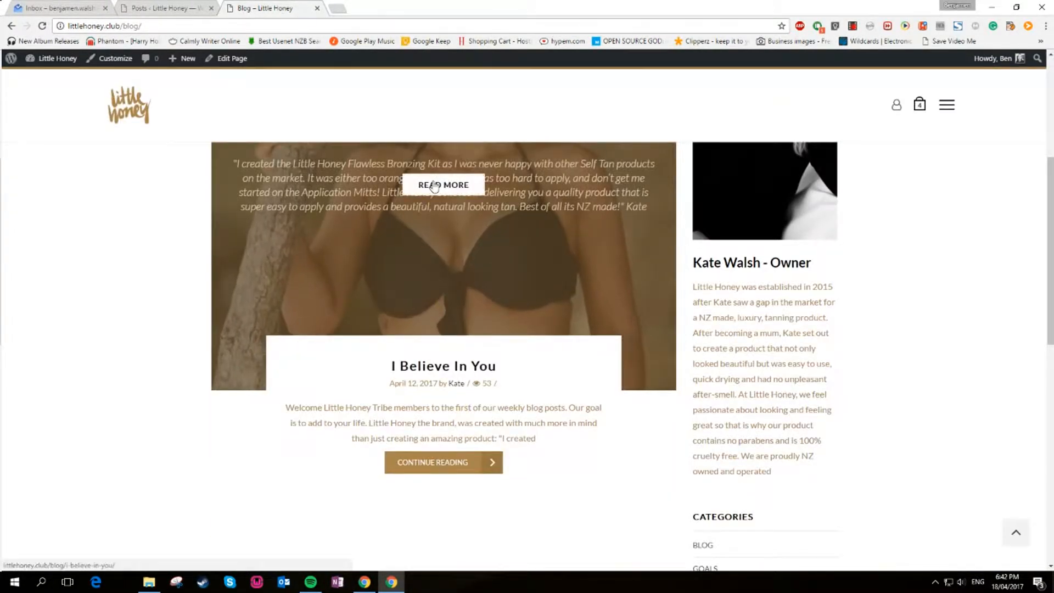
click(434, 185)
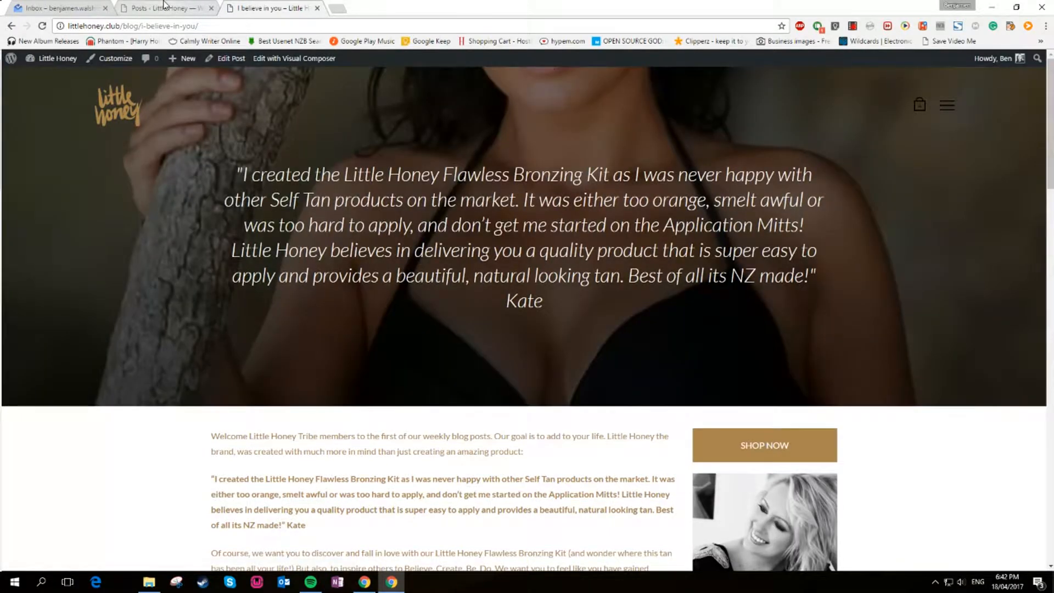
Open the 'I believe in you' post for editing in the admin
click(163, 7)
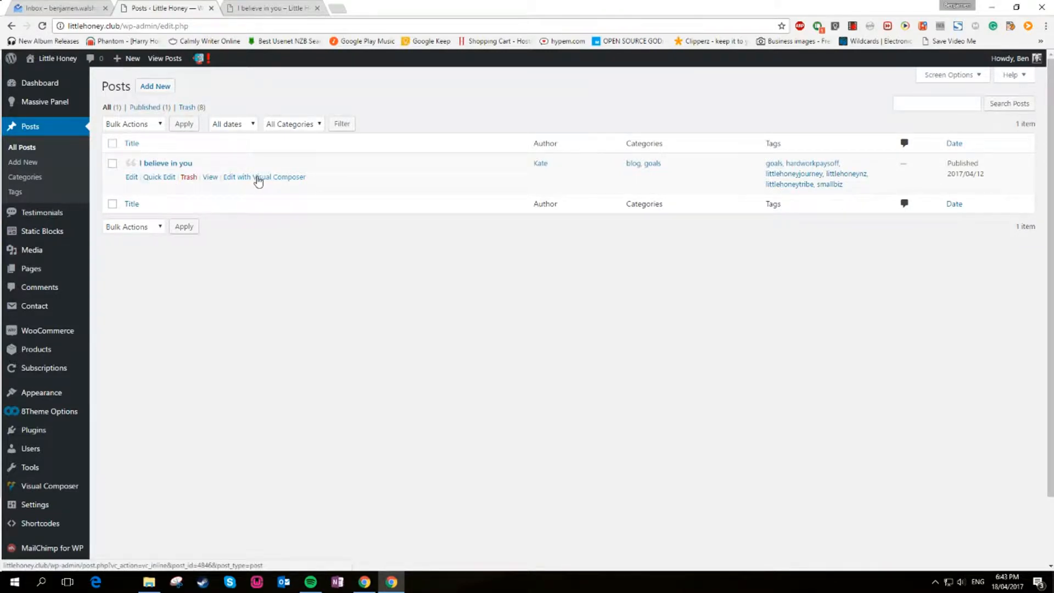
click(131, 177)
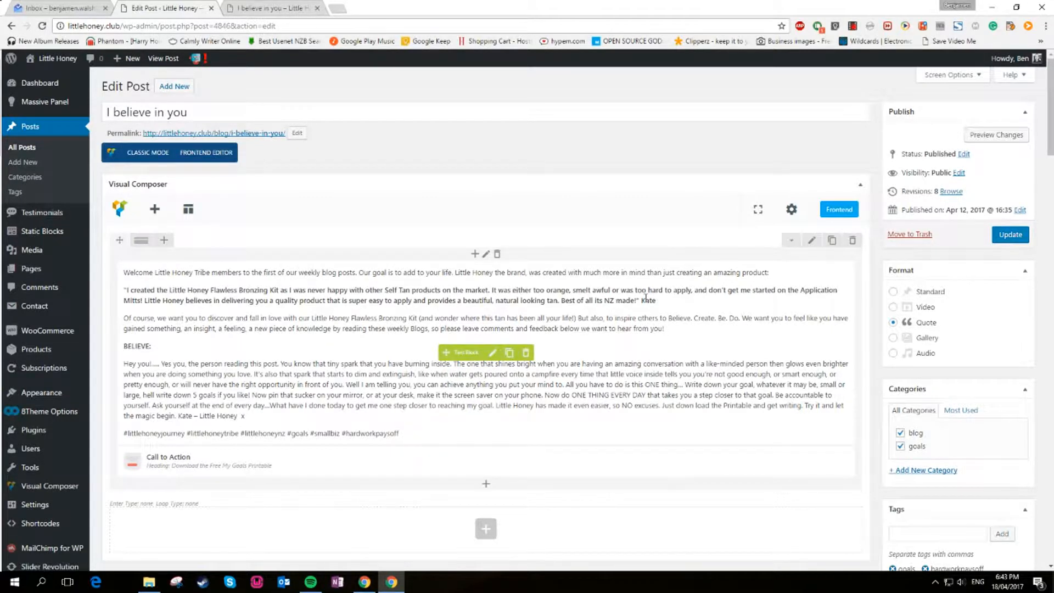
scroll(810, 326, down, 1)
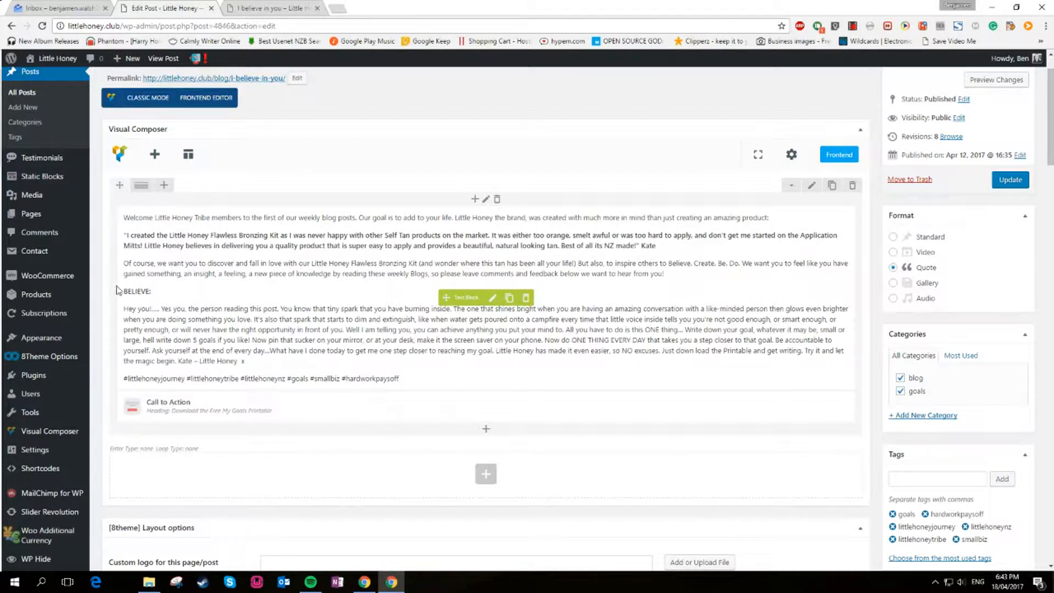
Add a Text Block element below the post's existing content
click(483, 432)
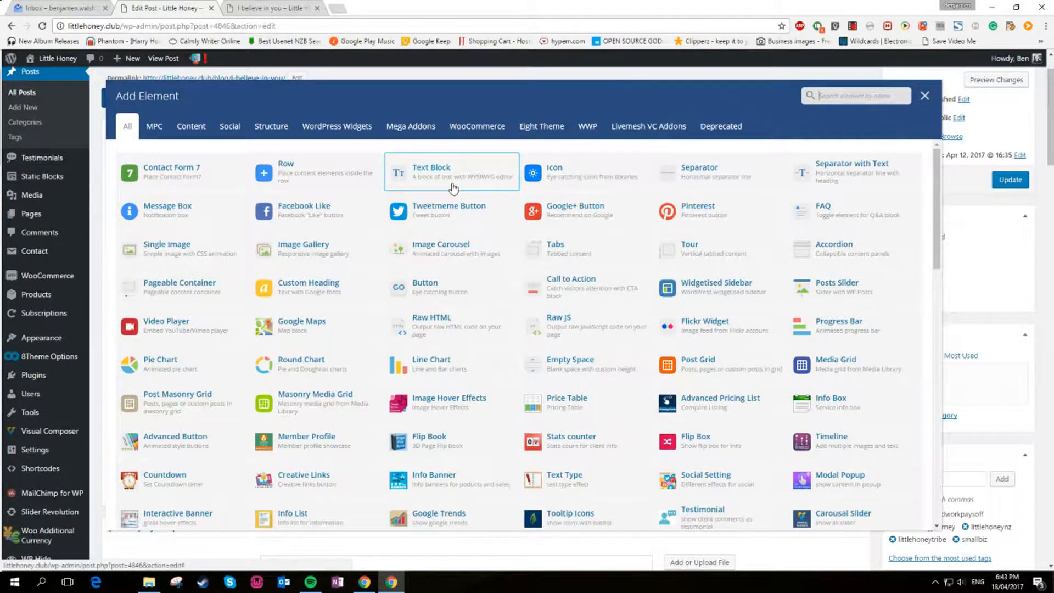
click(453, 188)
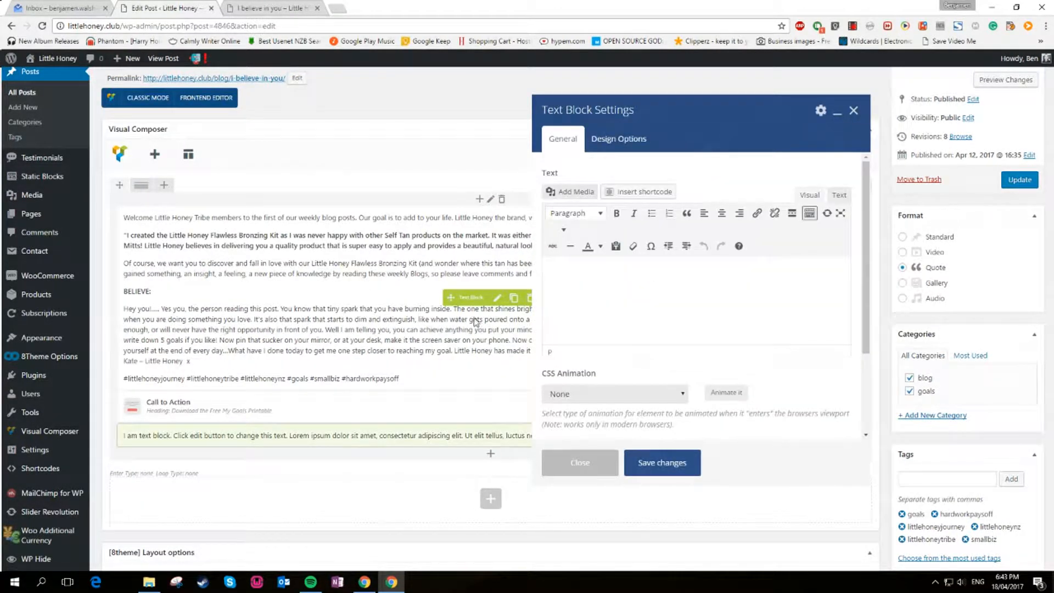
drag(678, 303, 538, 261)
click(579, 464)
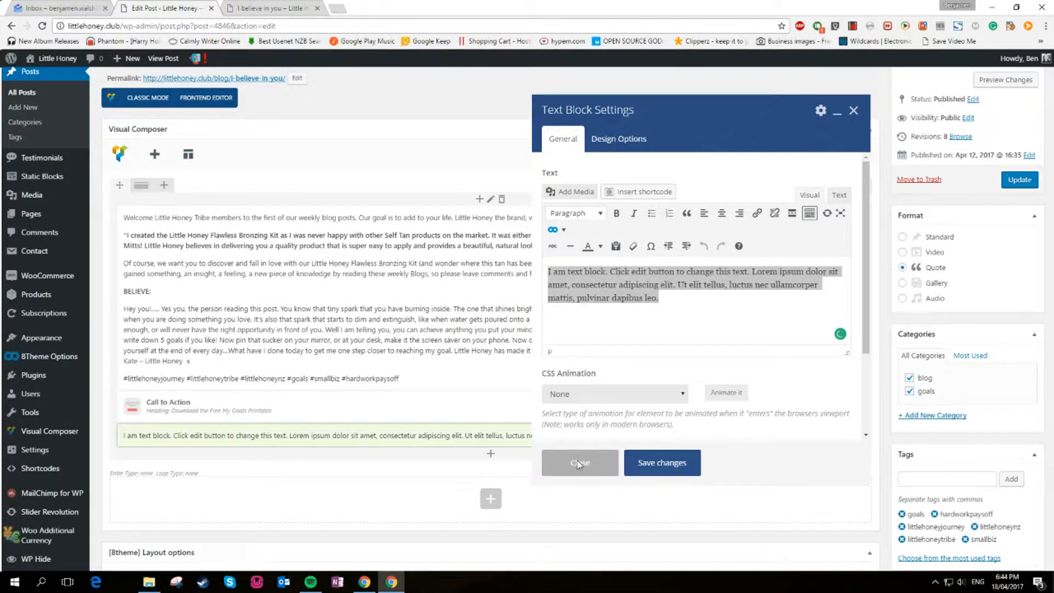
Add a Call to Action element below the new text block
click(486, 453)
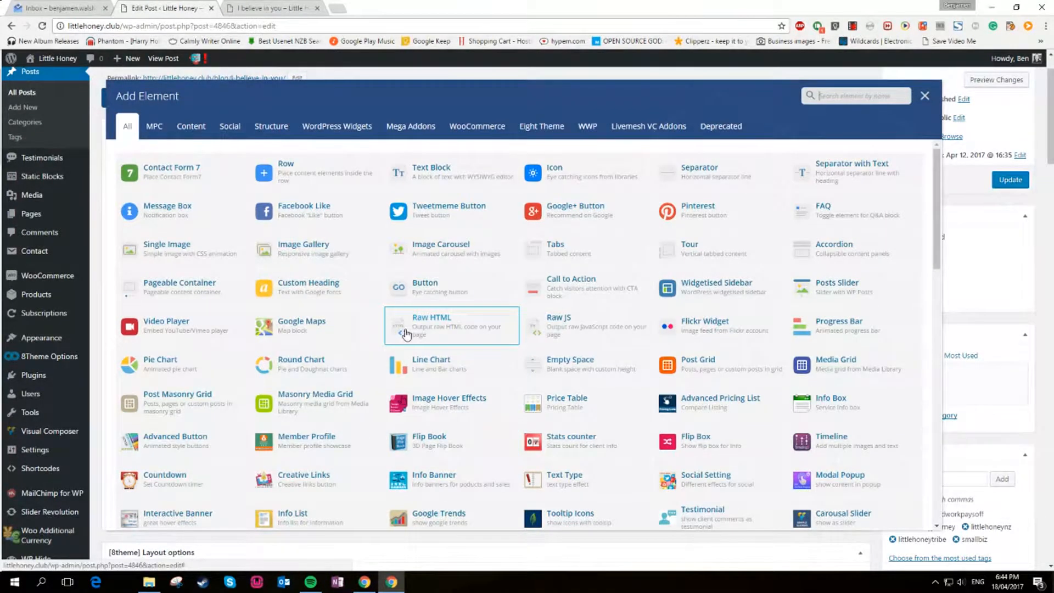
click(571, 297)
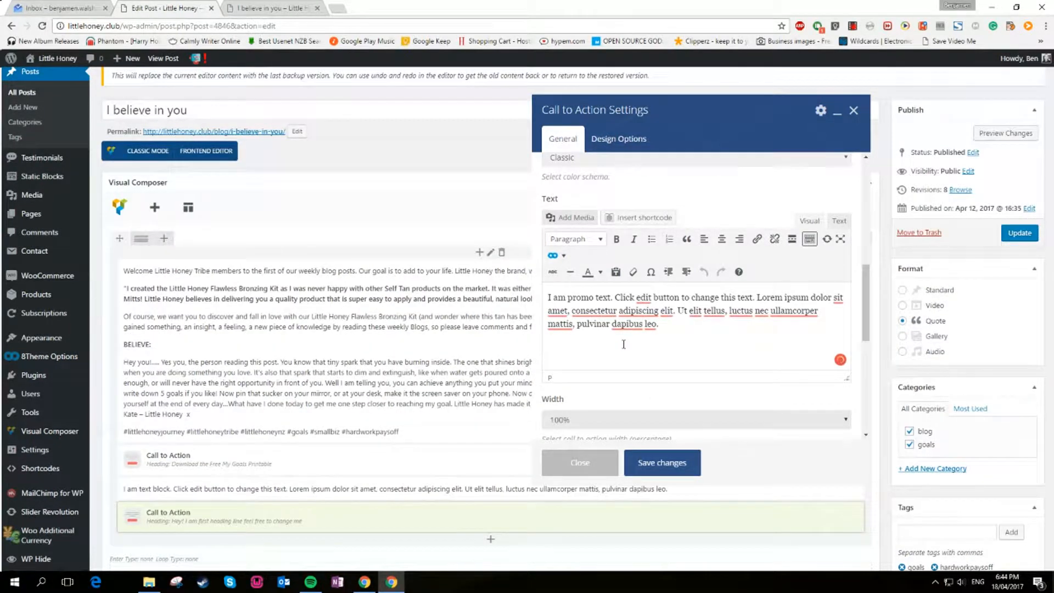
click(577, 466)
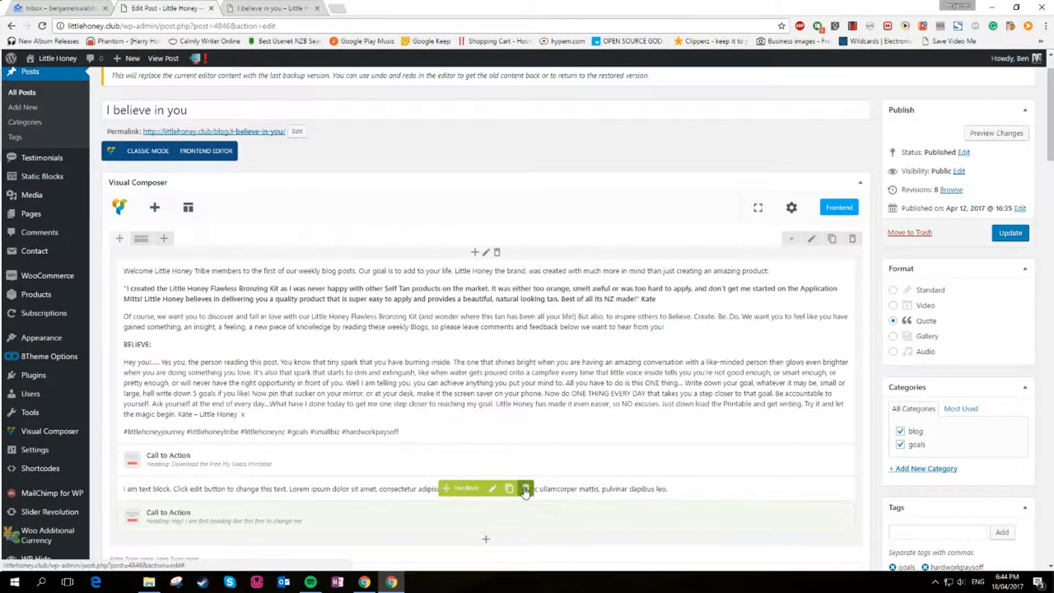
Delete the newly added Text Block and Call to Action elements
click(526, 490)
key(Return)
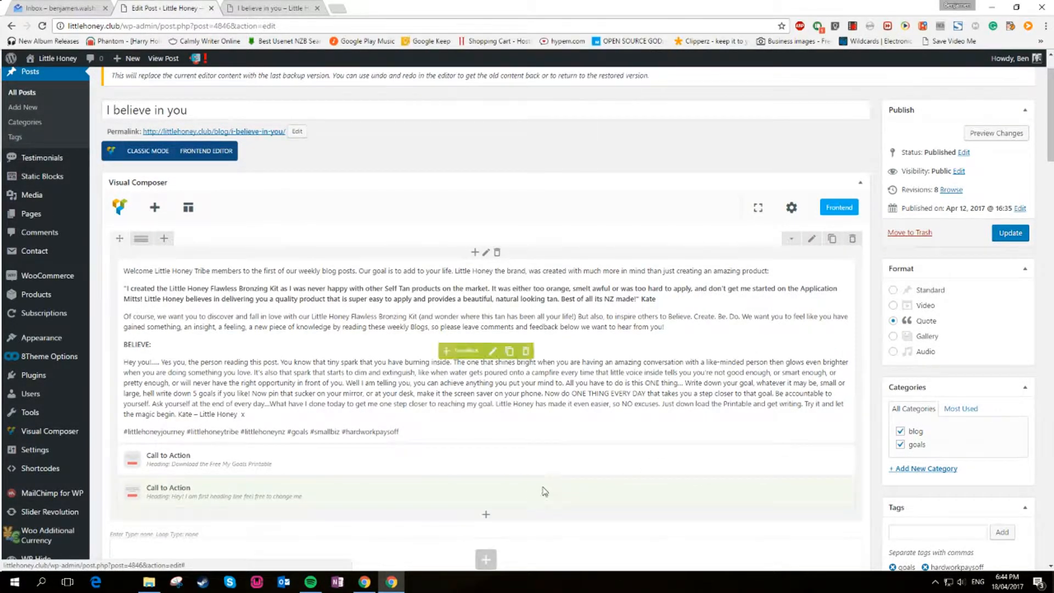
click(529, 492)
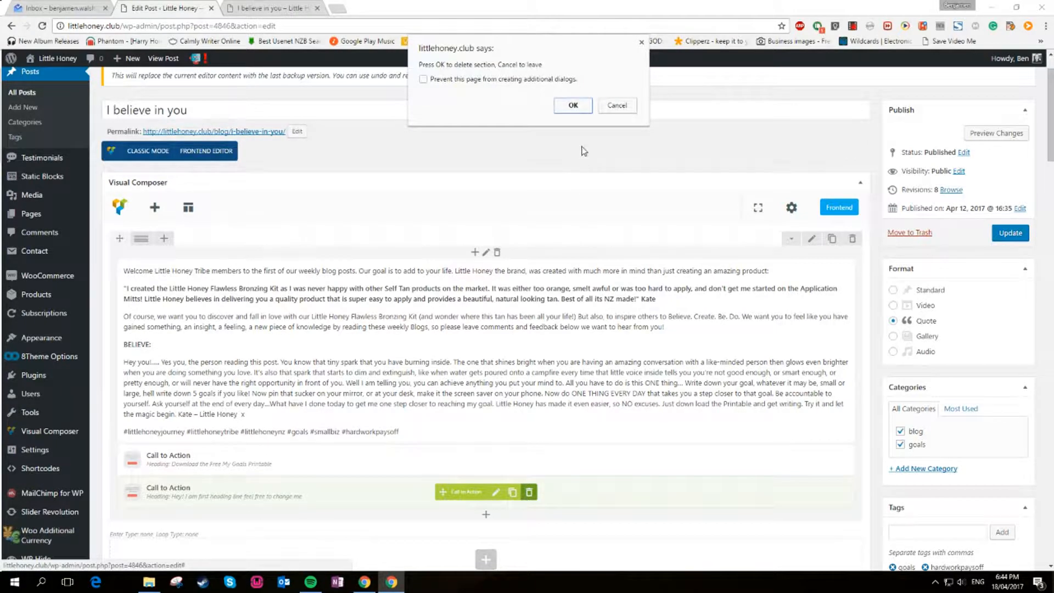
click(570, 106)
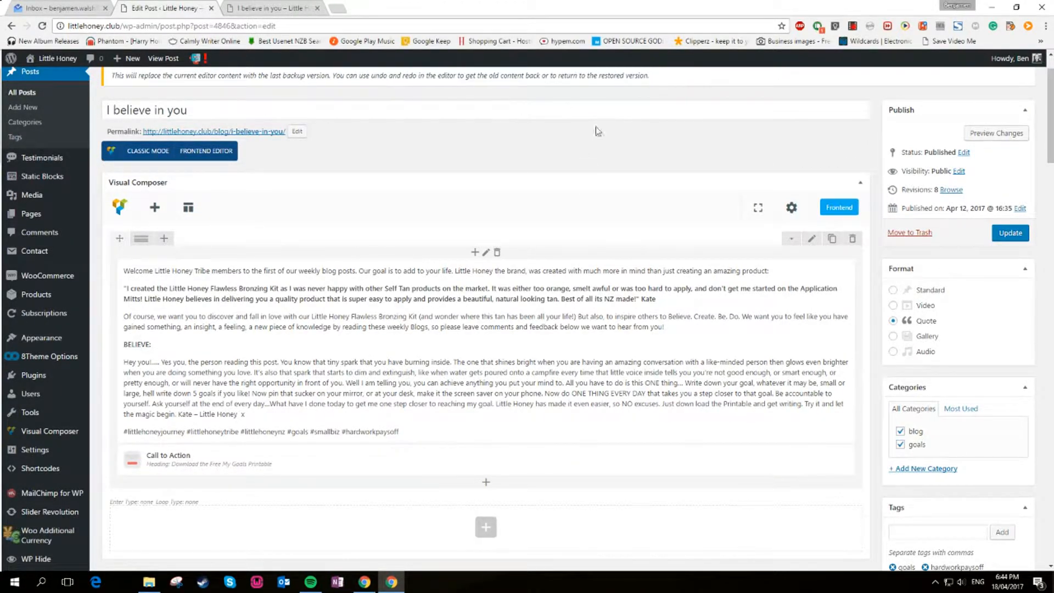
Select the header quote text on the live post page
mouse_move(404, 364)
scroll(1049, 352, down, 2)
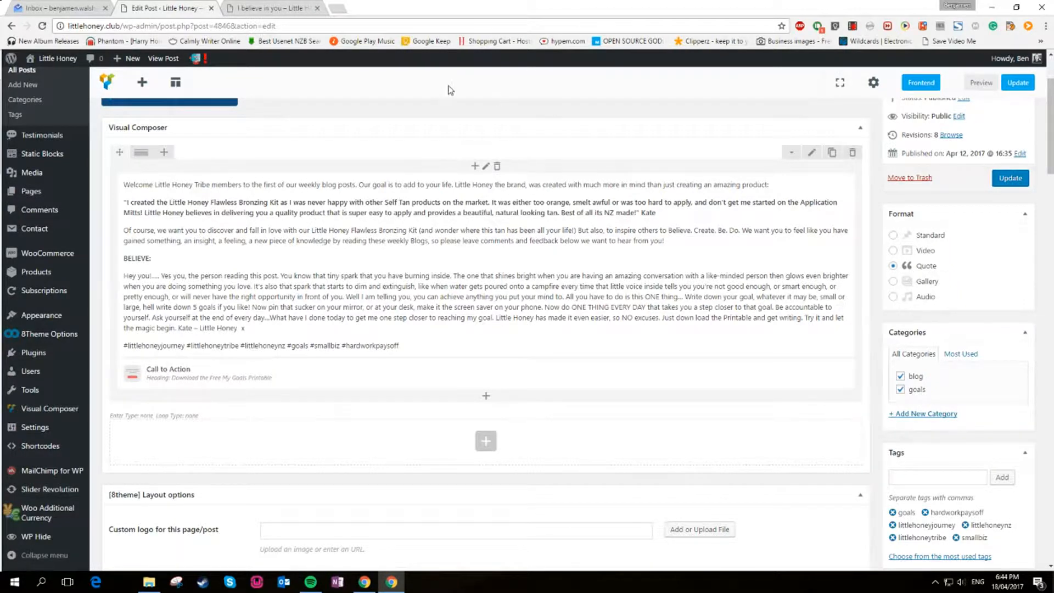
click(279, 7)
drag(235, 174, 557, 301)
Scroll through the post's layout options in the editor and compare with the live post
click(177, 7)
scroll(995, 308, down, 1)
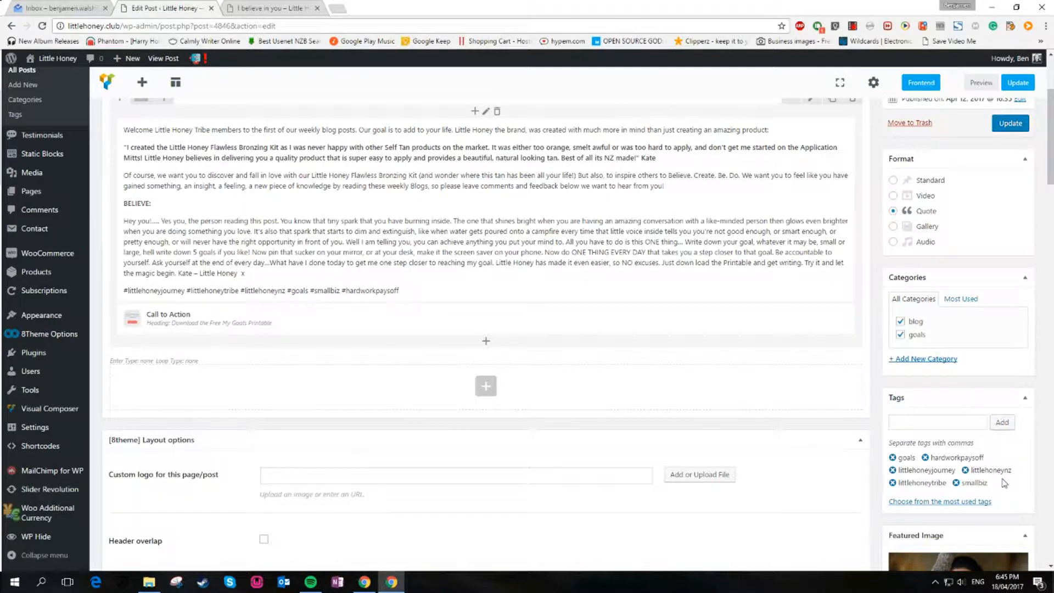
scroll(1004, 483, down, 2)
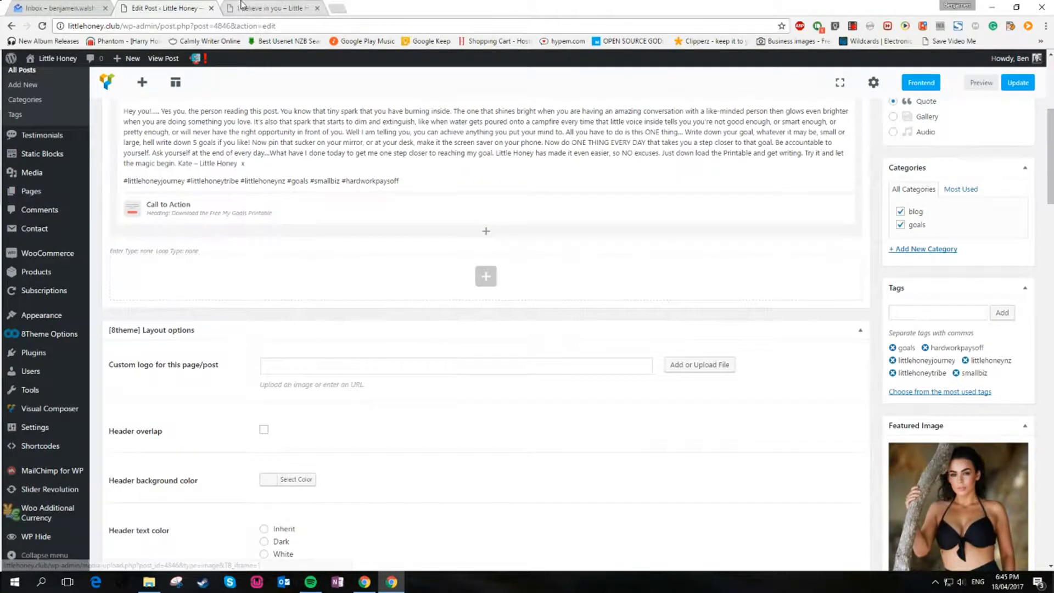
click(254, 7)
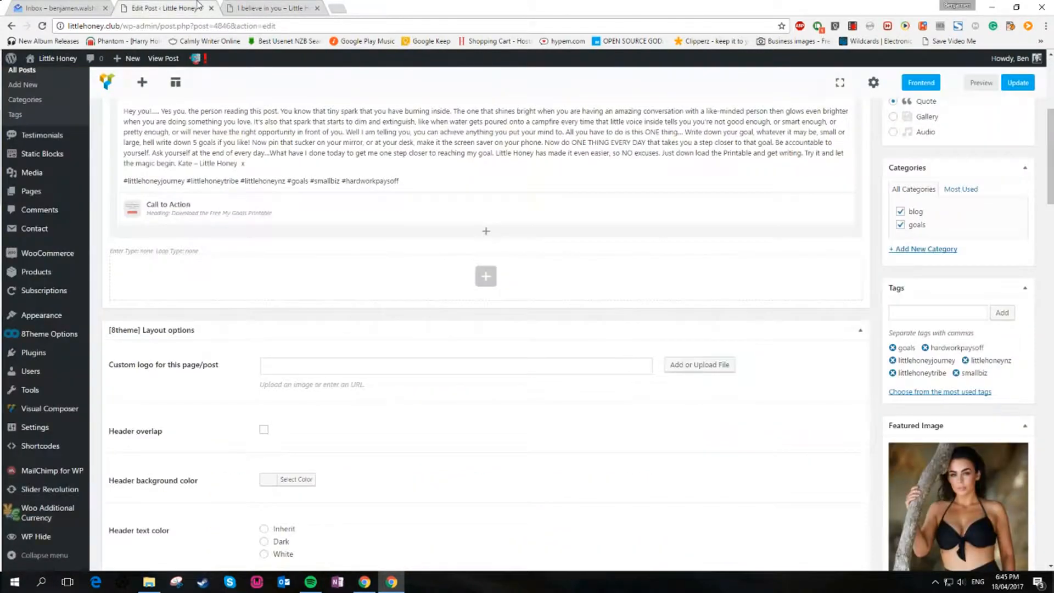
click(204, 7)
scroll(500, 389, down, 14)
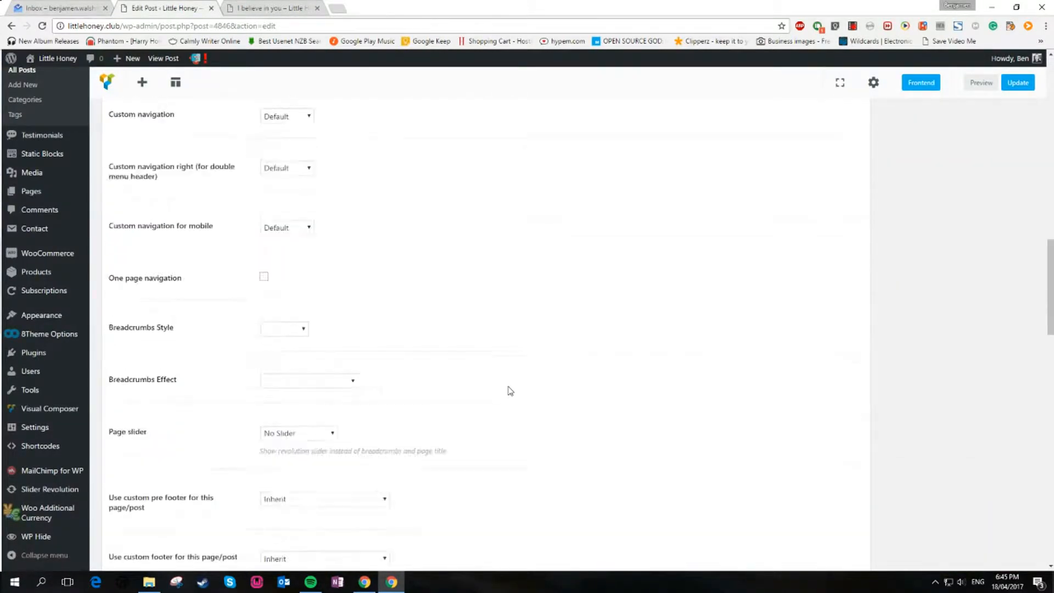
Collapse the Layout options, Revisions, Discussion and Comments boxes beneath the Visual Composer editor
scroll(510, 391, down, 13)
scroll(510, 391, up, 8)
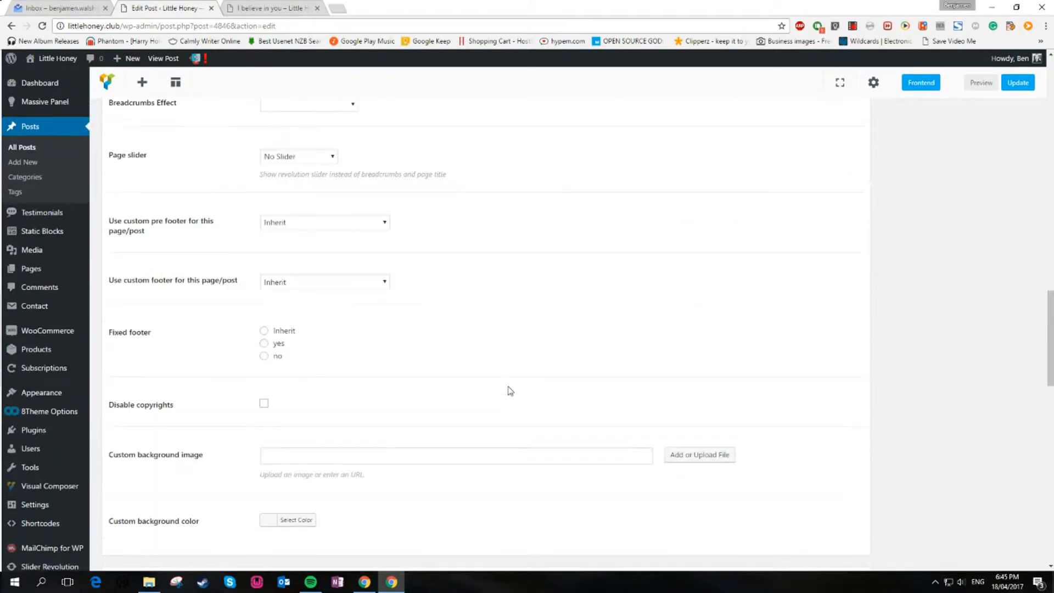
scroll(510, 391, up, 10)
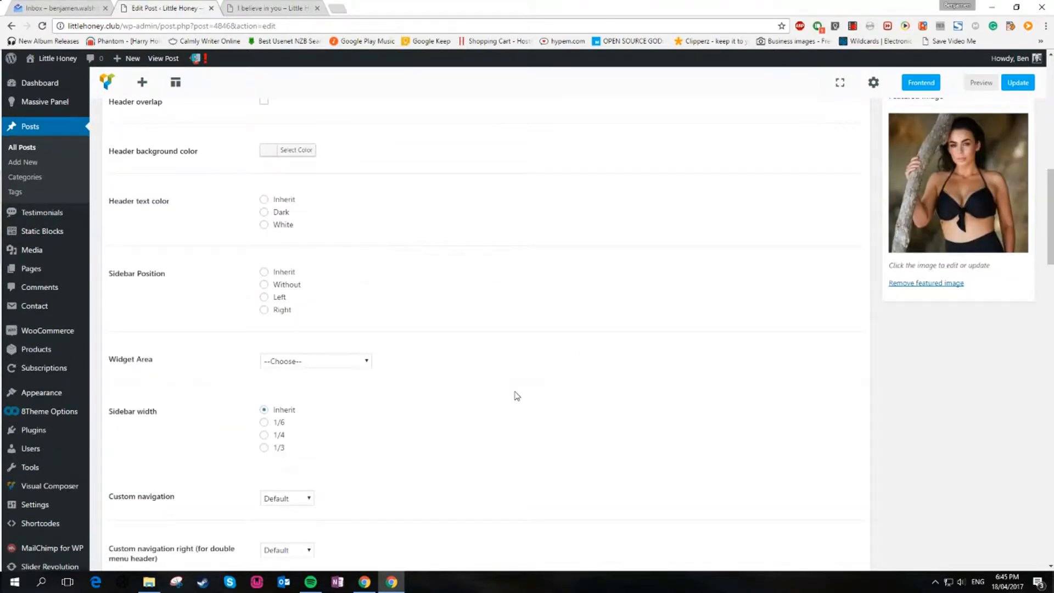
click(861, 386)
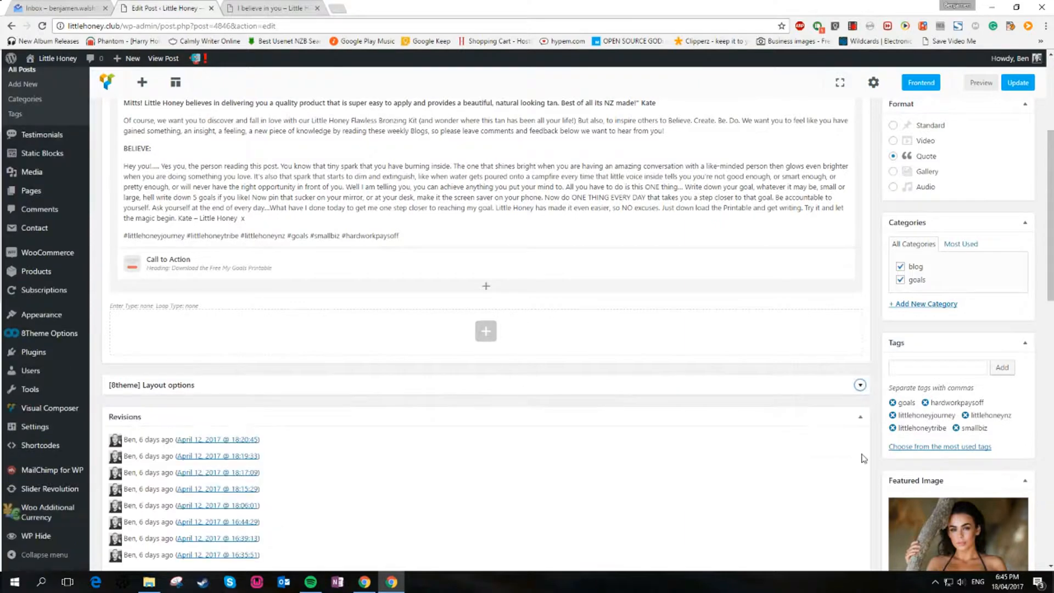
click(861, 417)
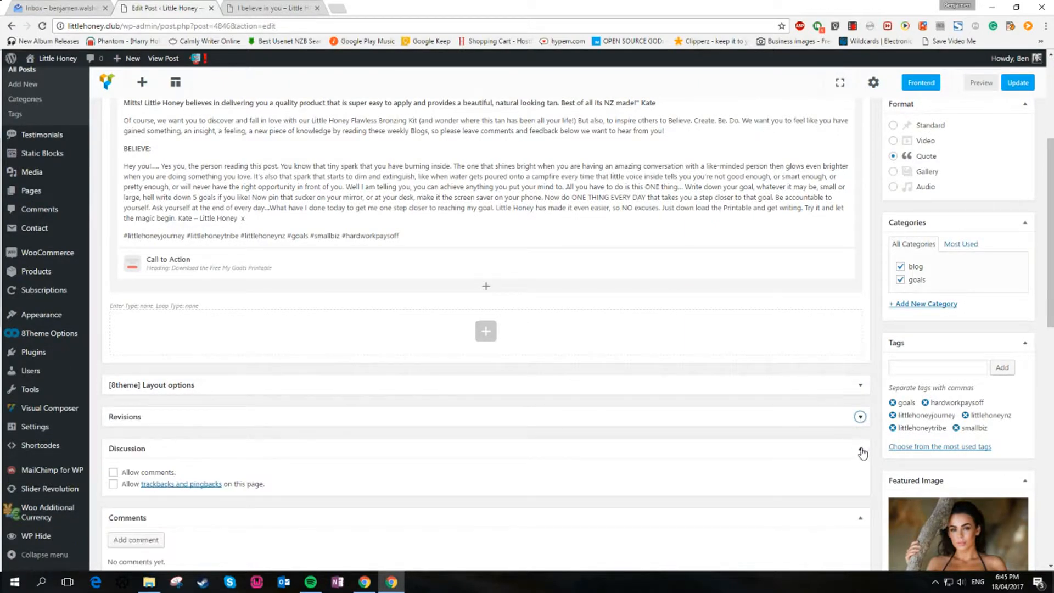
click(860, 449)
click(860, 449)
click(860, 450)
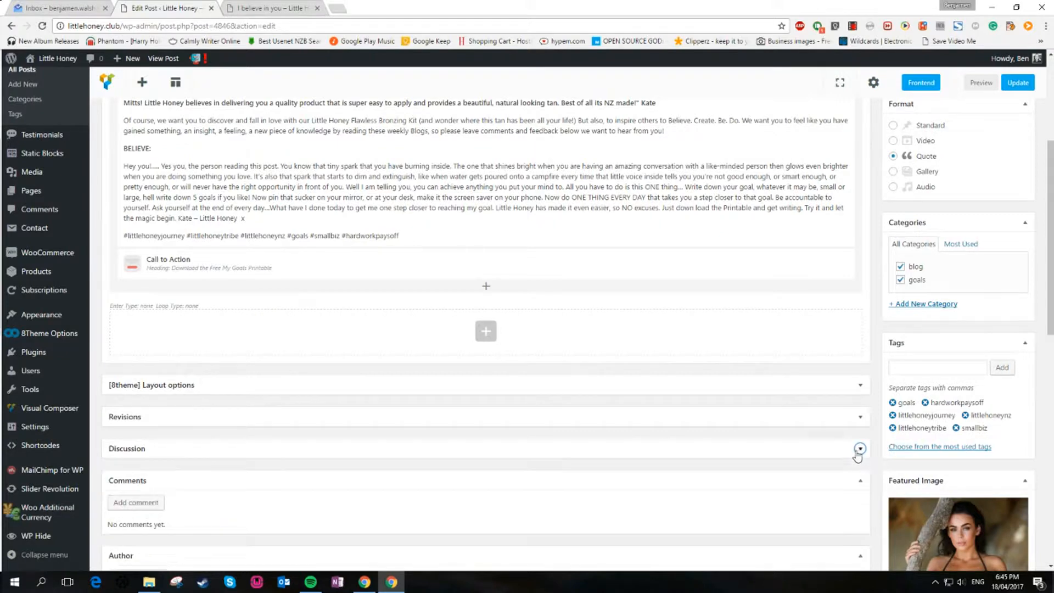
click(859, 481)
Reopen the Post Options box and examine the Quote field for the quote post format
scroll(769, 466, down, 1)
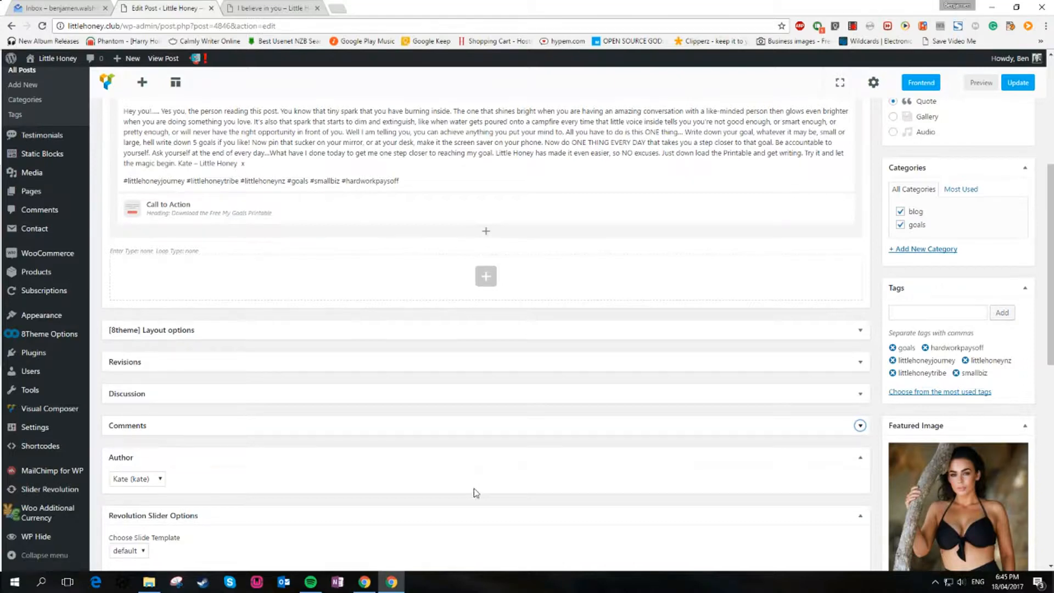
scroll(476, 492, down, 3)
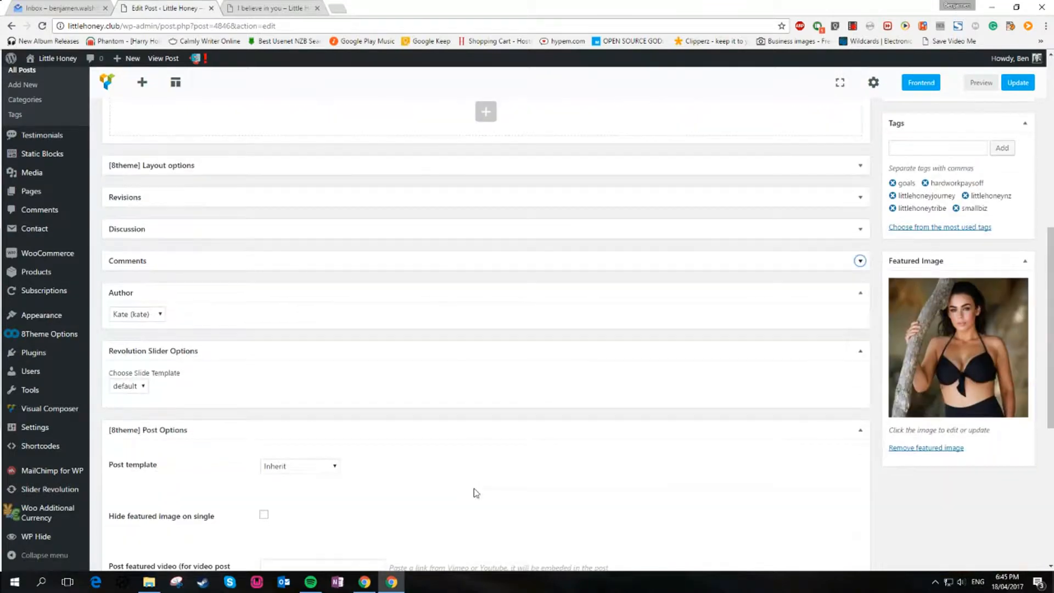
click(861, 434)
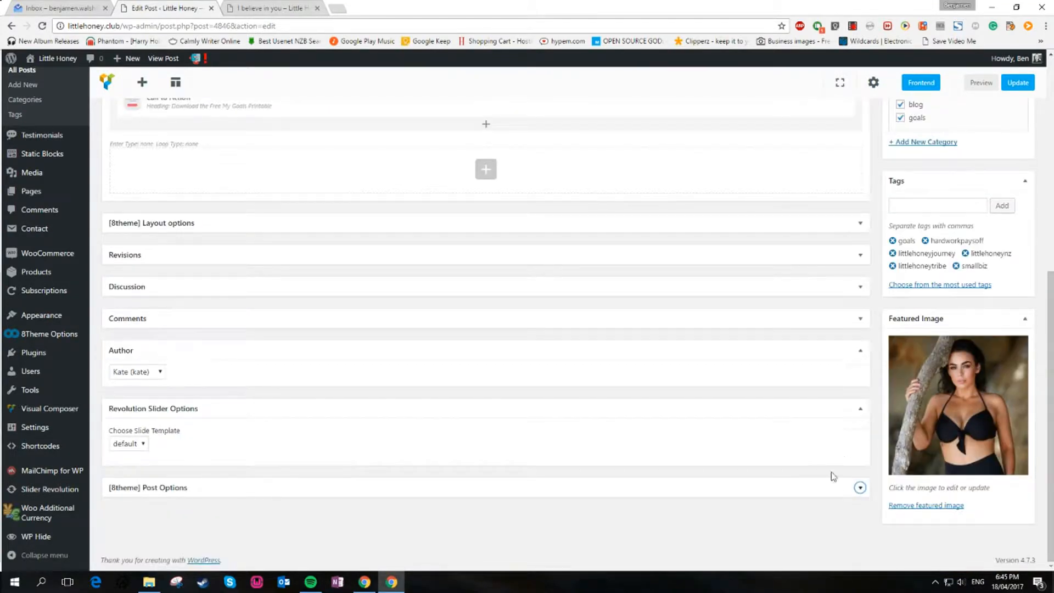
click(860, 487)
scroll(796, 471, down, 4)
scroll(797, 471, down, 3)
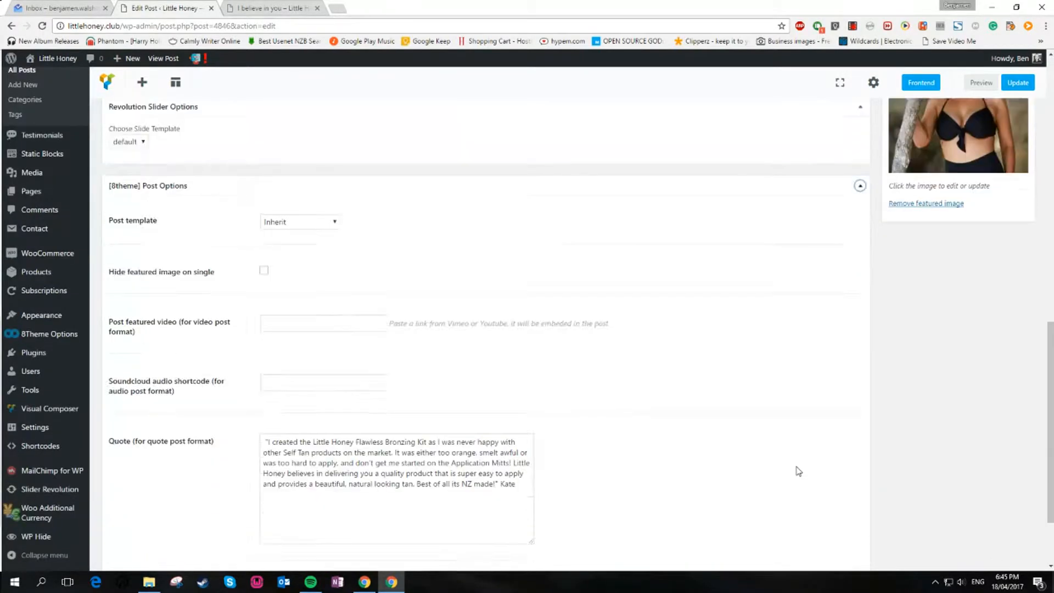
click(399, 393)
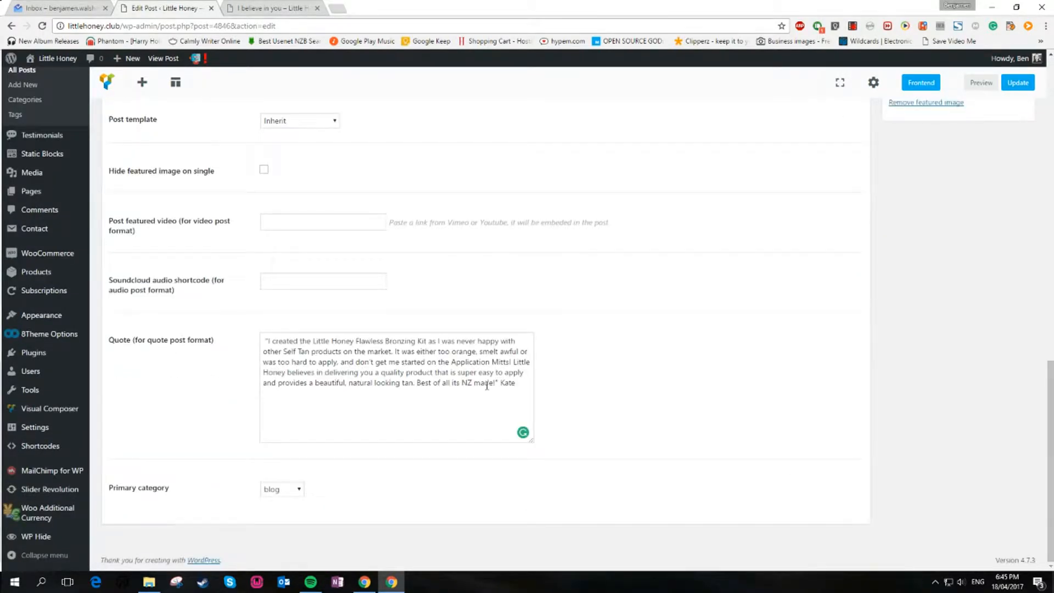
scroll(909, 308, up, 15)
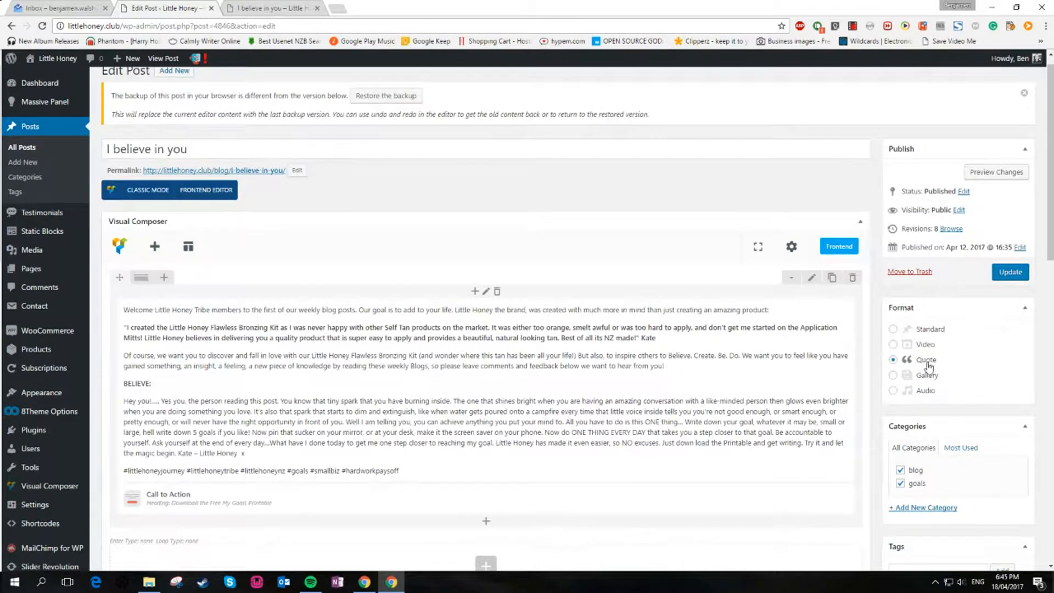
scroll(835, 356, down, 15)
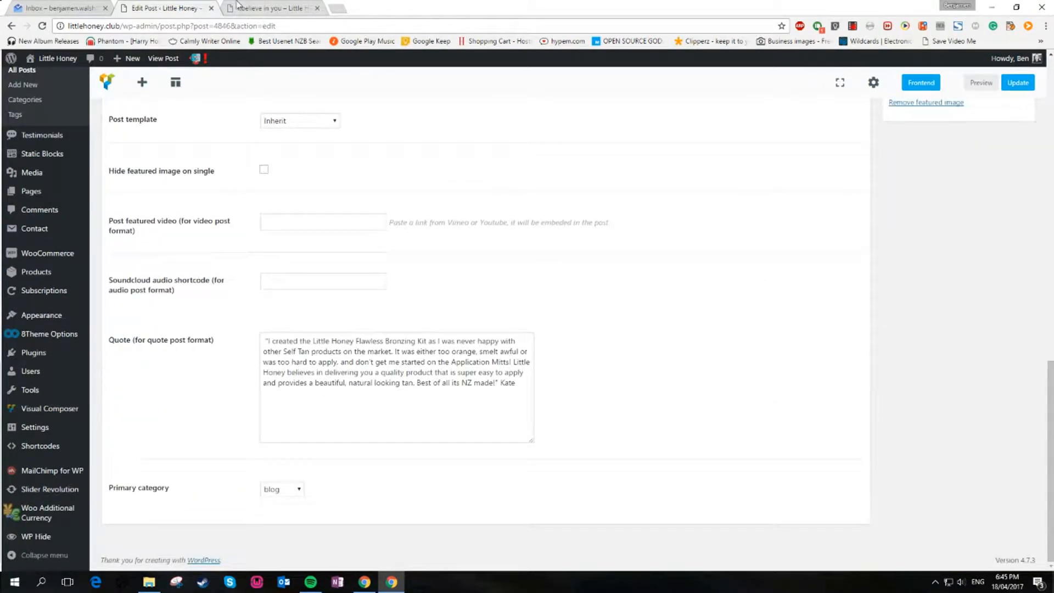
Compare the Quote field text with the header quote on the live post page
click(240, 7)
click(179, 7)
scroll(925, 324, up, 10)
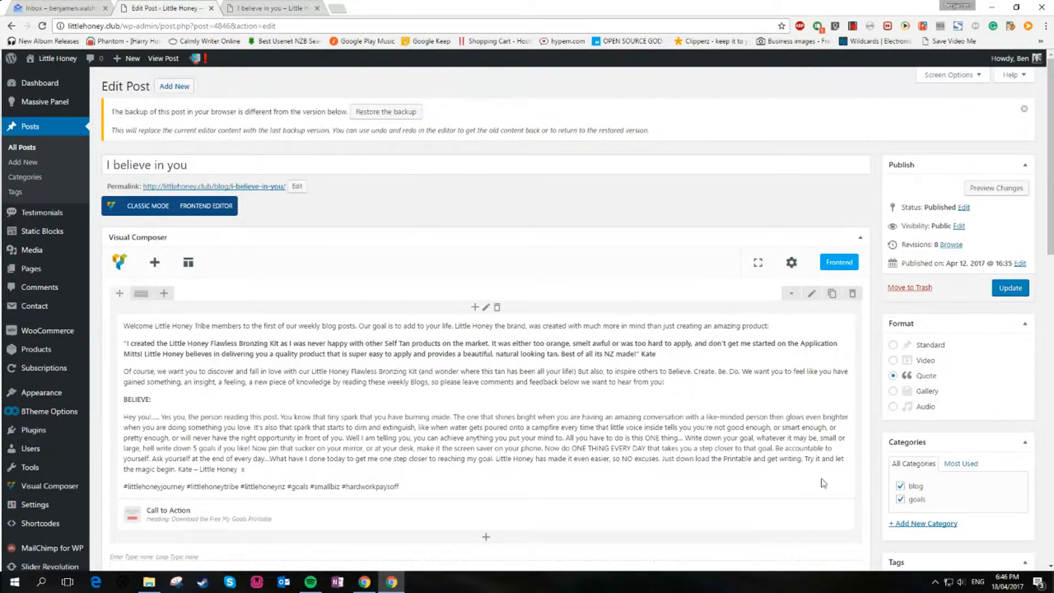
scroll(689, 438, down, 15)
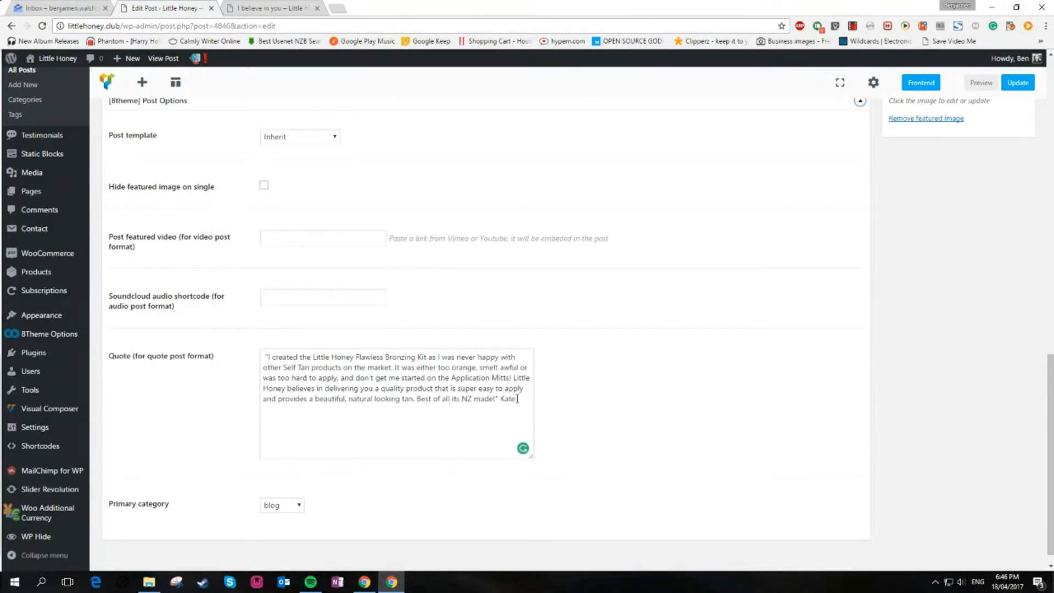
drag(493, 391, 190, 332)
click(380, 392)
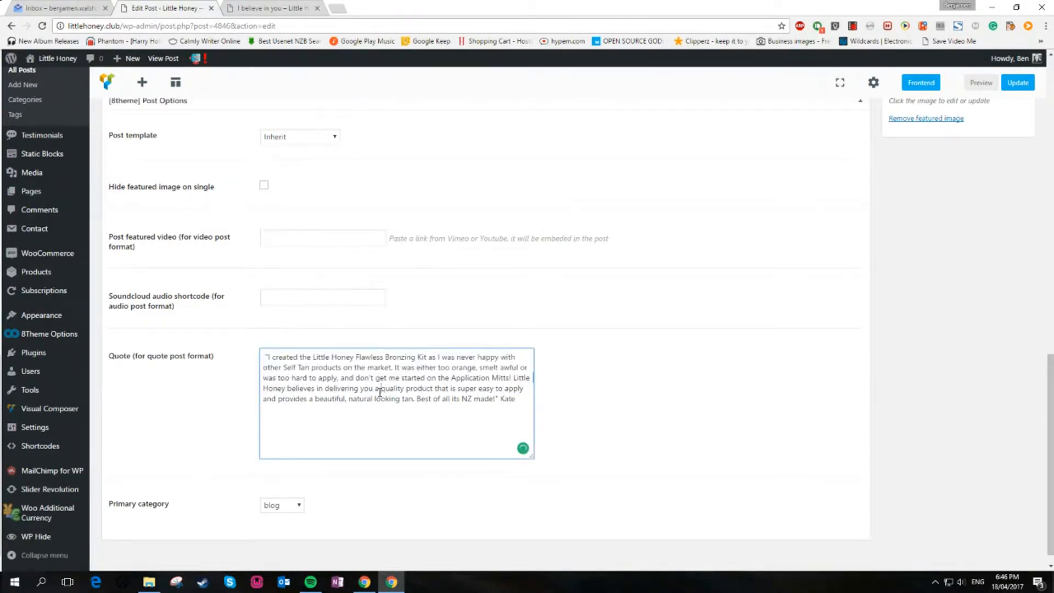
click(269, 8)
click(192, 8)
scroll(564, 350, up, 4)
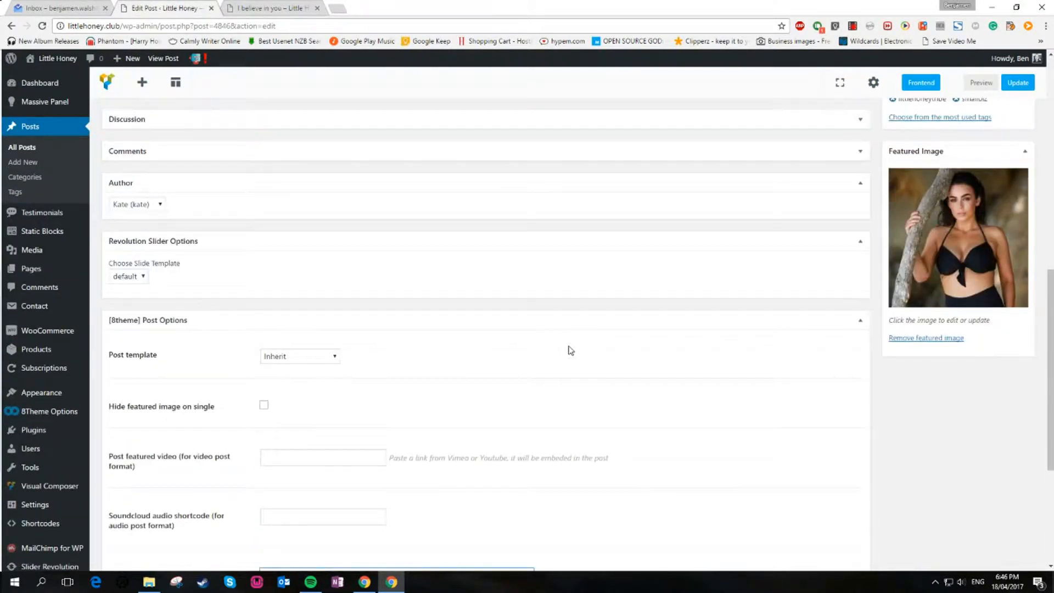
Collapse the Post Options box and return to the top of the editor
click(860, 320)
scroll(712, 367, up, 7)
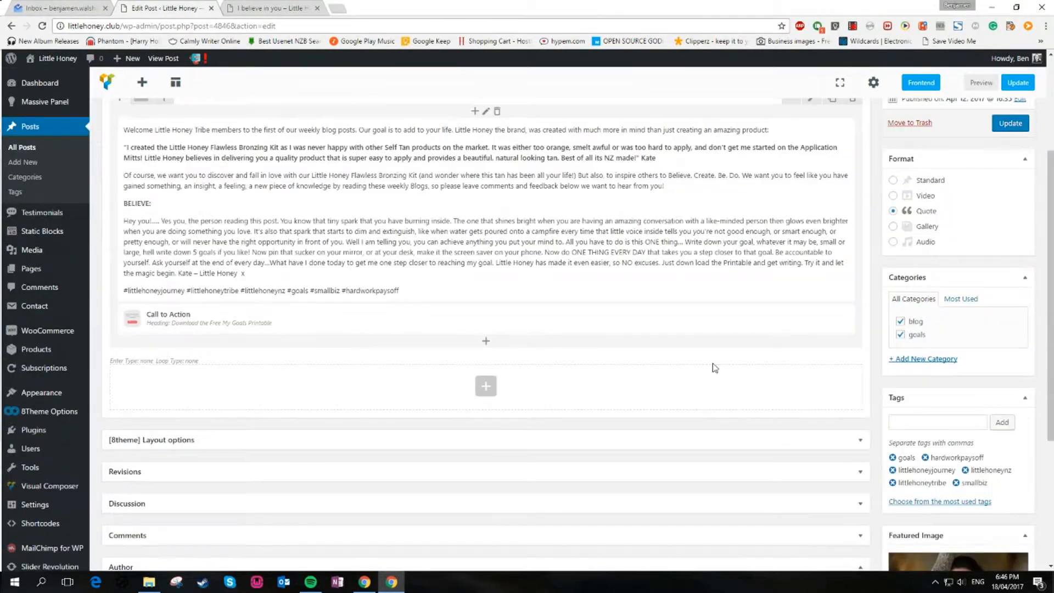
scroll(714, 367, up, 4)
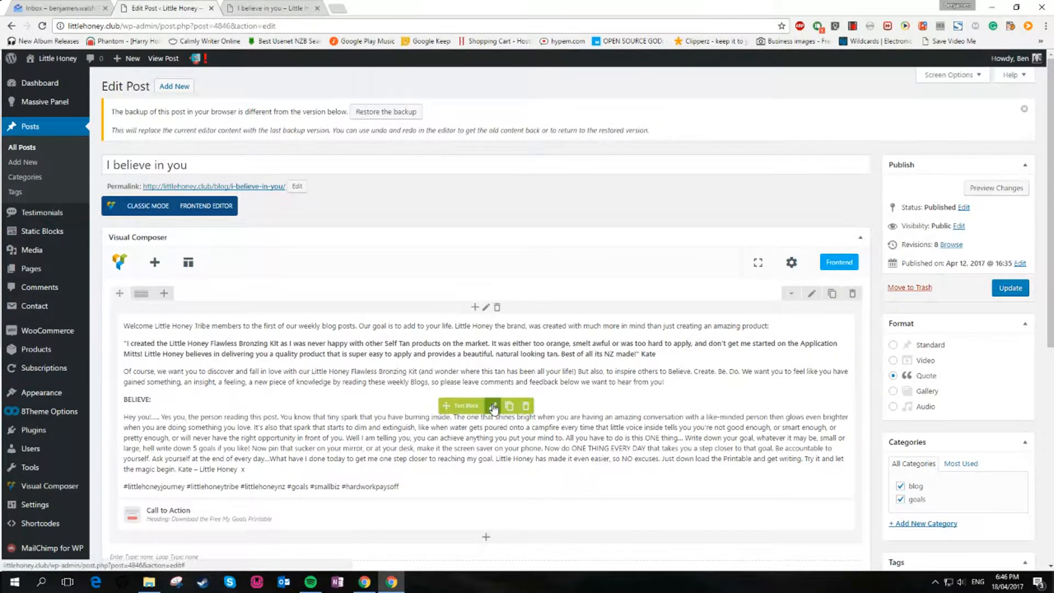
Open the main Text Block's settings and move and widen the editing dialog
click(493, 407)
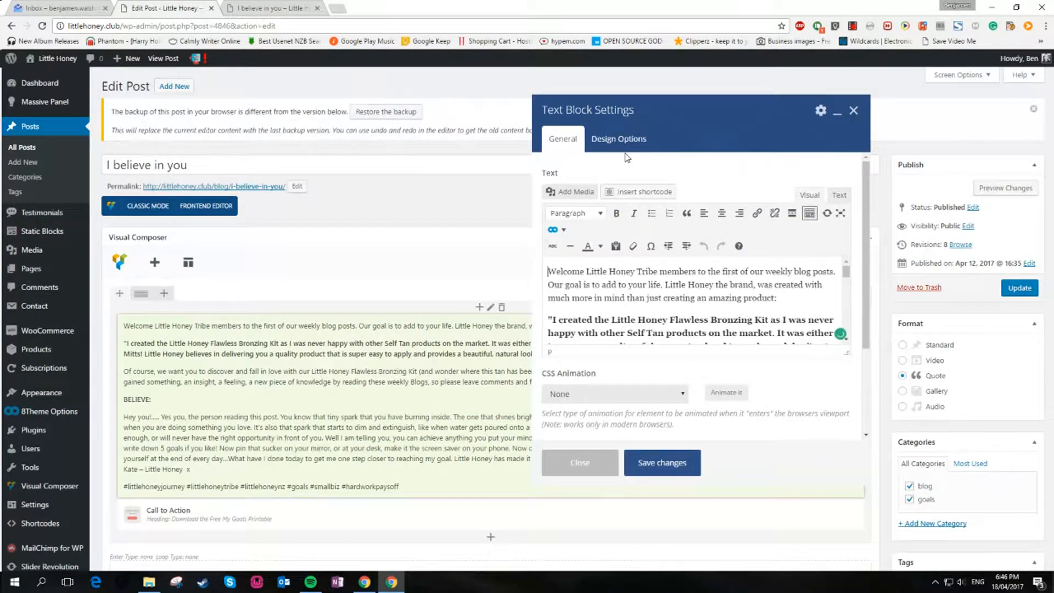
click(840, 214)
drag(739, 116, 400, 97)
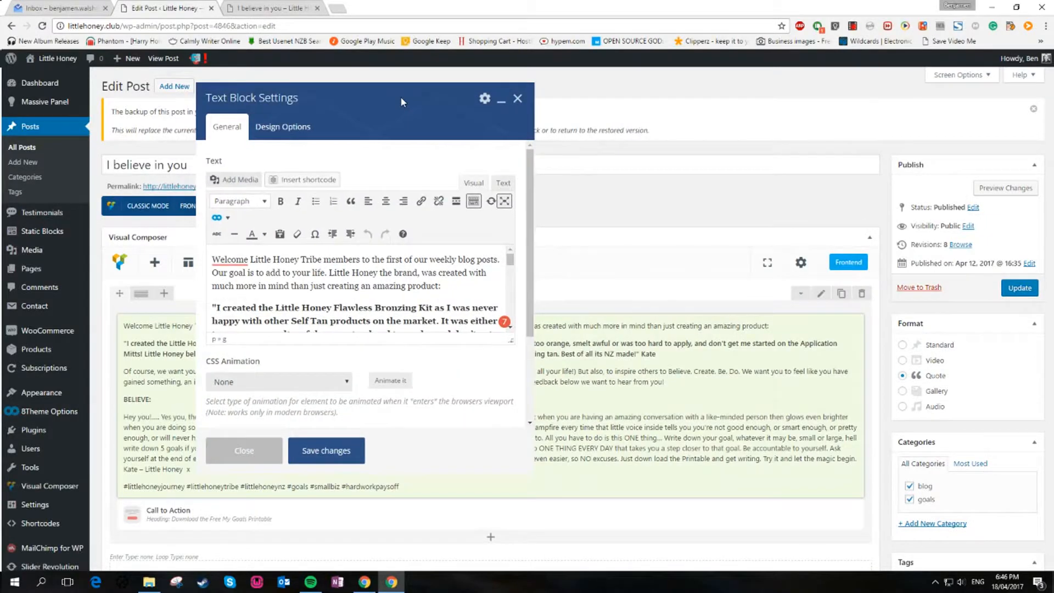
drag(531, 465, 883, 467)
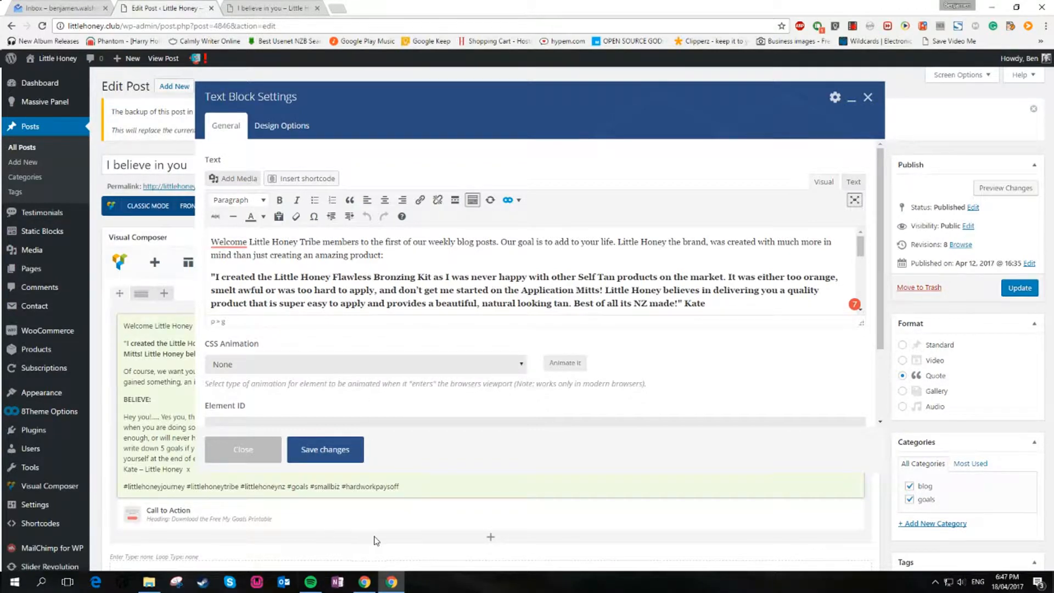
click(292, 584)
Review the text block content in both the Text and Visual editor views
scroll(522, 282, down, 10)
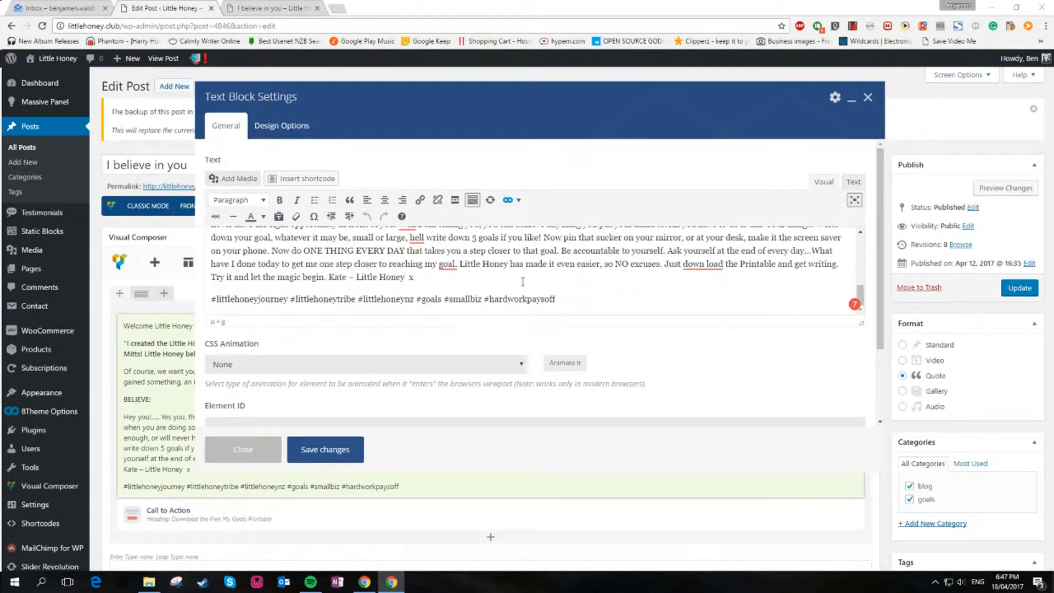
scroll(522, 282, up, 10)
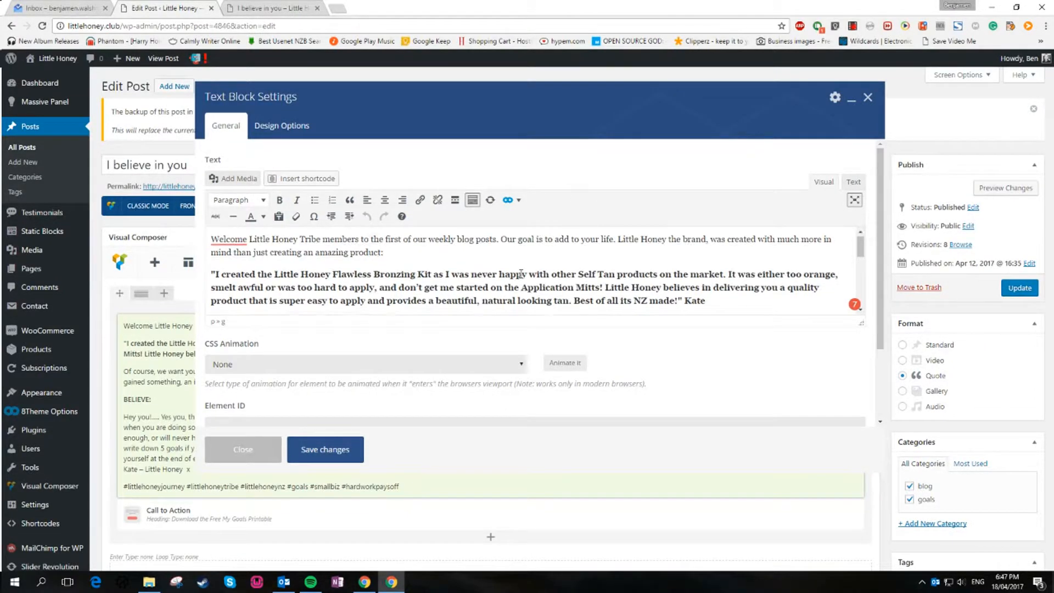
scroll(520, 273, down, 10)
scroll(520, 273, up, 10)
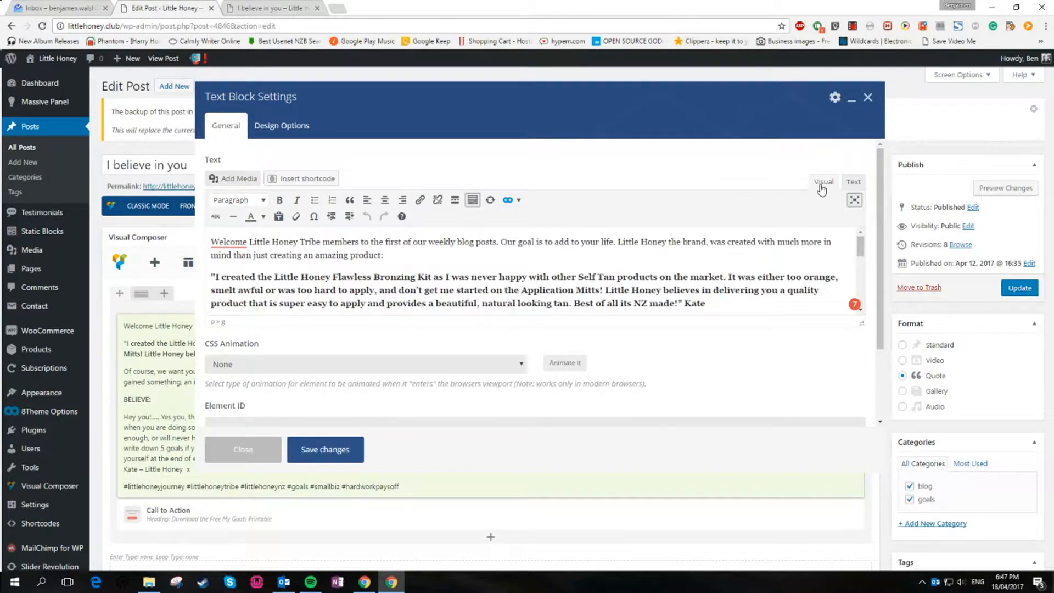
click(854, 181)
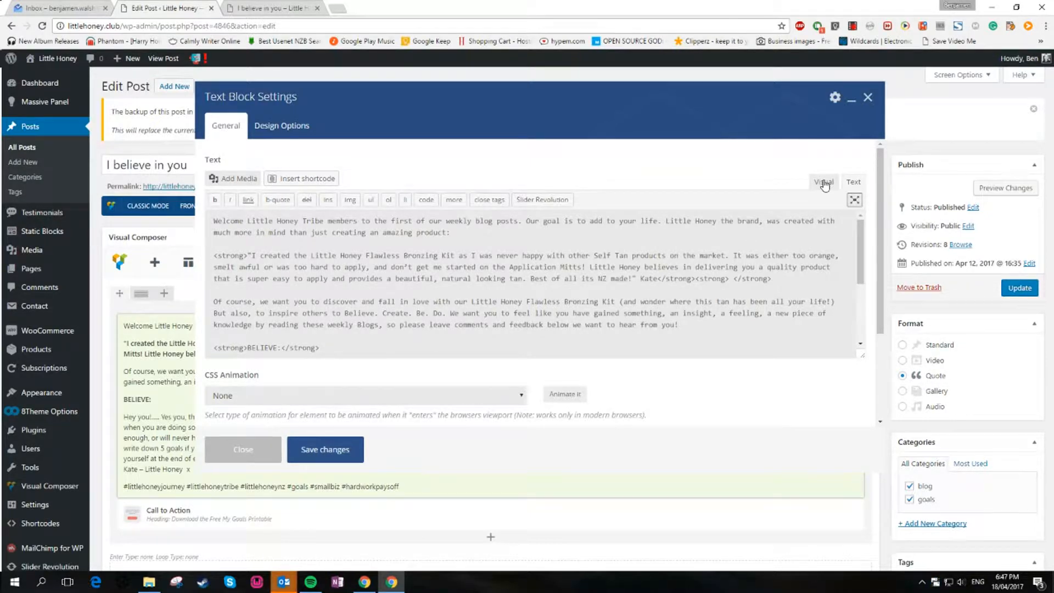
click(824, 183)
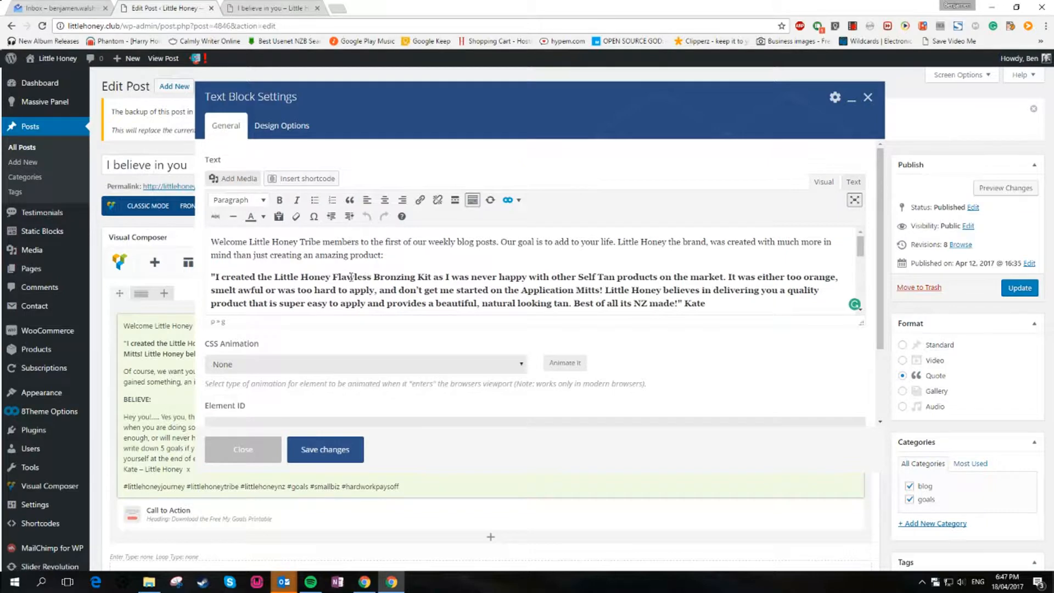
Examine the bold quote paragraph and the rest of the text block content
drag(306, 290, 187, 278)
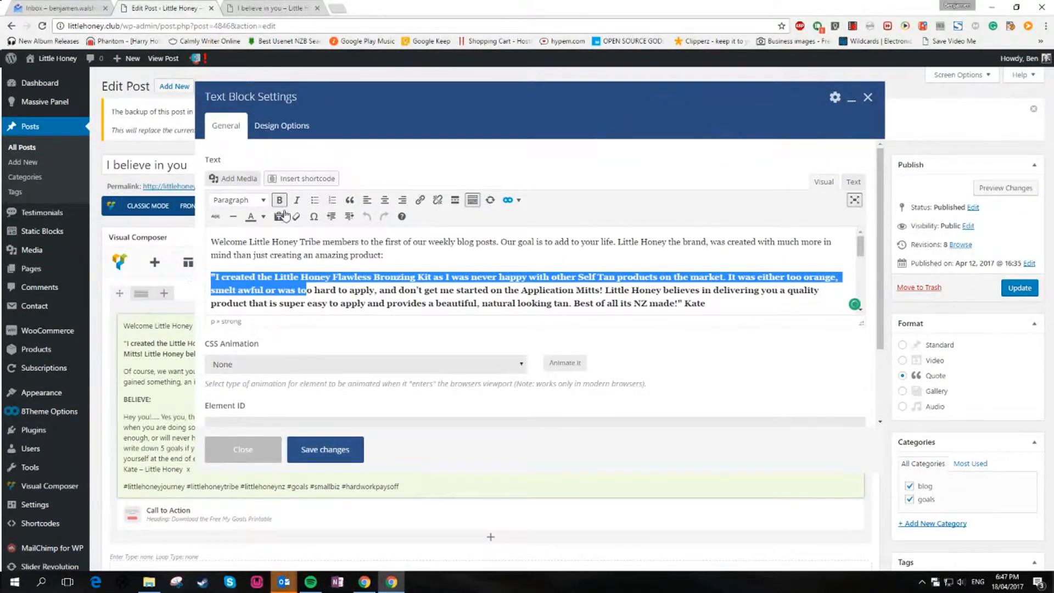
click(440, 254)
scroll(448, 268, down, 6)
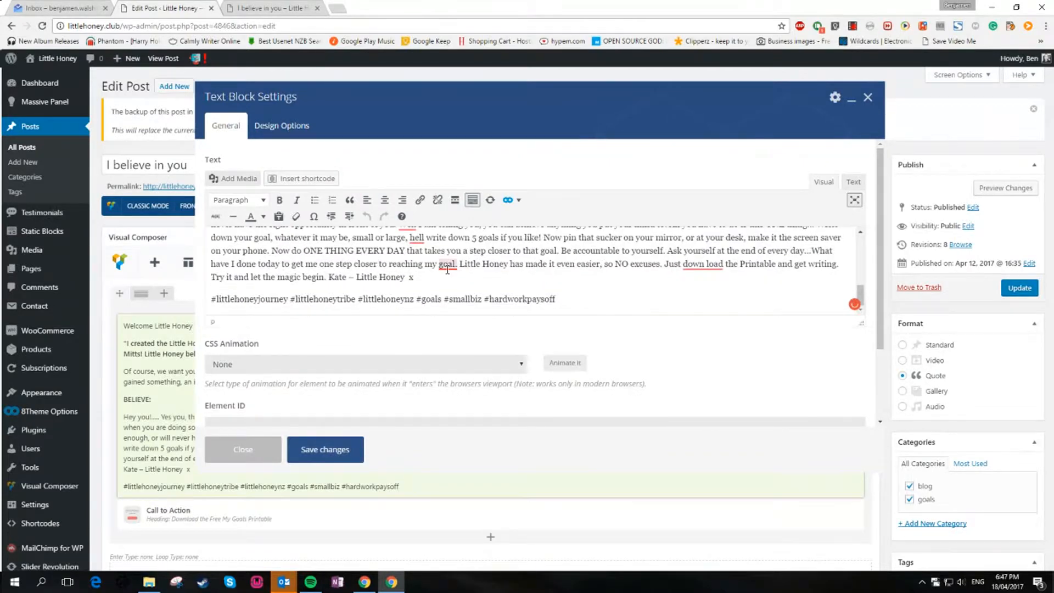
scroll(384, 275, up, 6)
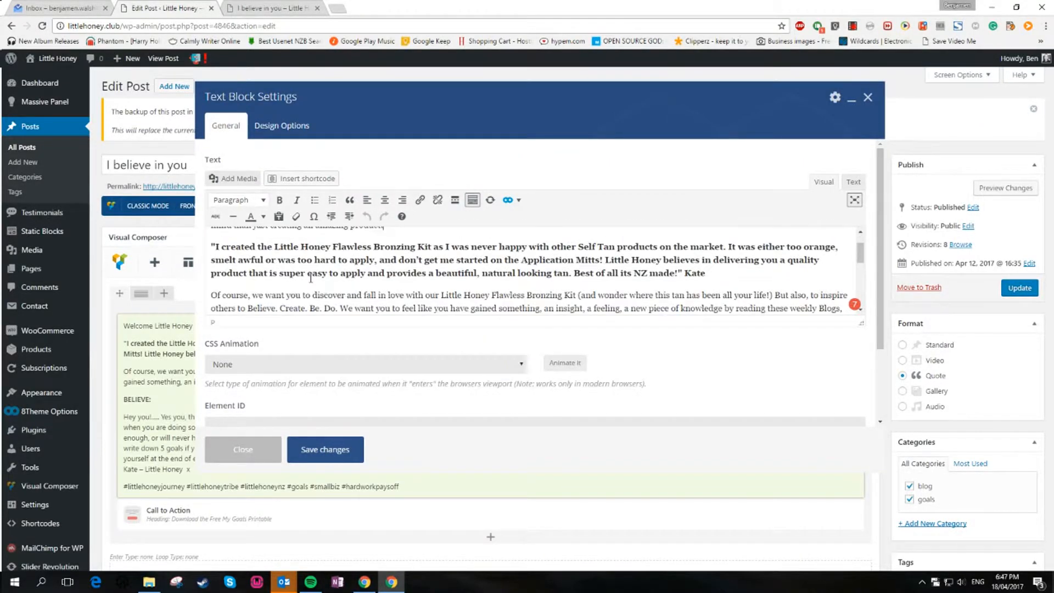
scroll(311, 278, down, 5)
scroll(311, 277, up, 6)
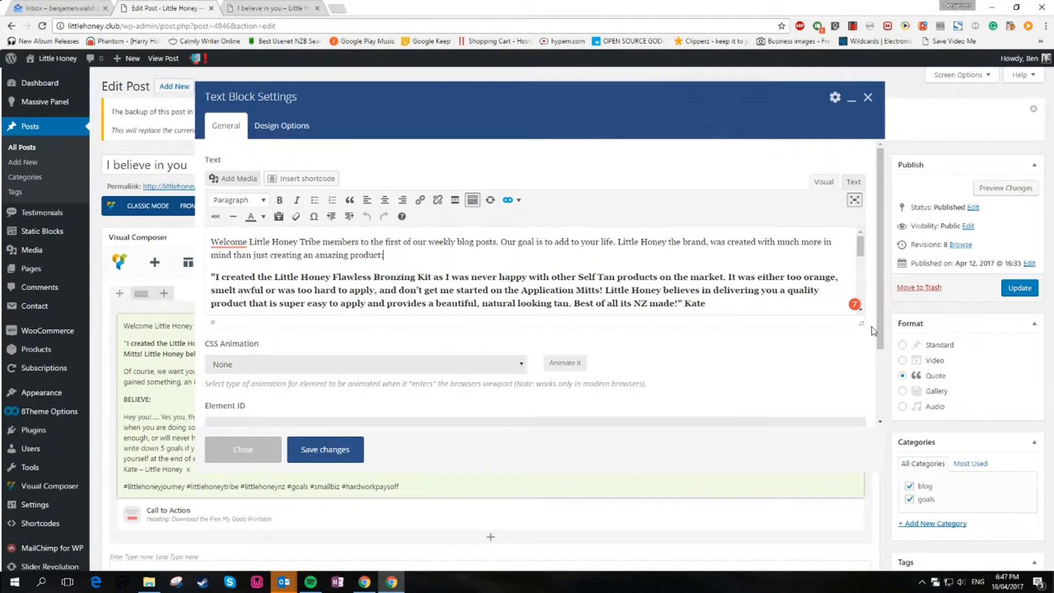
scroll(877, 388, down, 3)
scroll(659, 390, up, 3)
Accept the security warning and save the Text Block settings
mouse_move(284, 583)
click(342, 526)
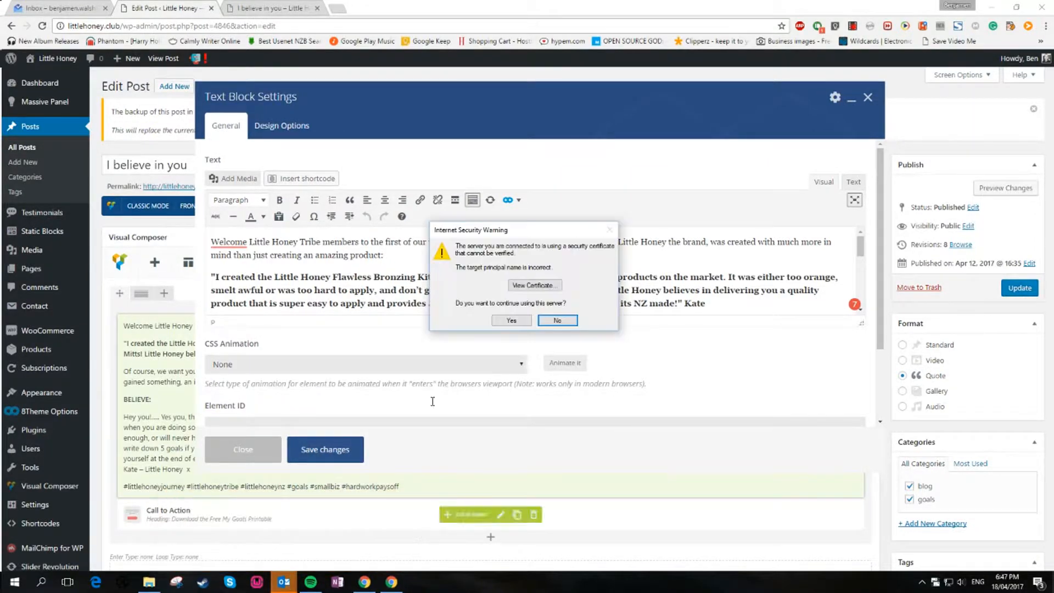
click(512, 321)
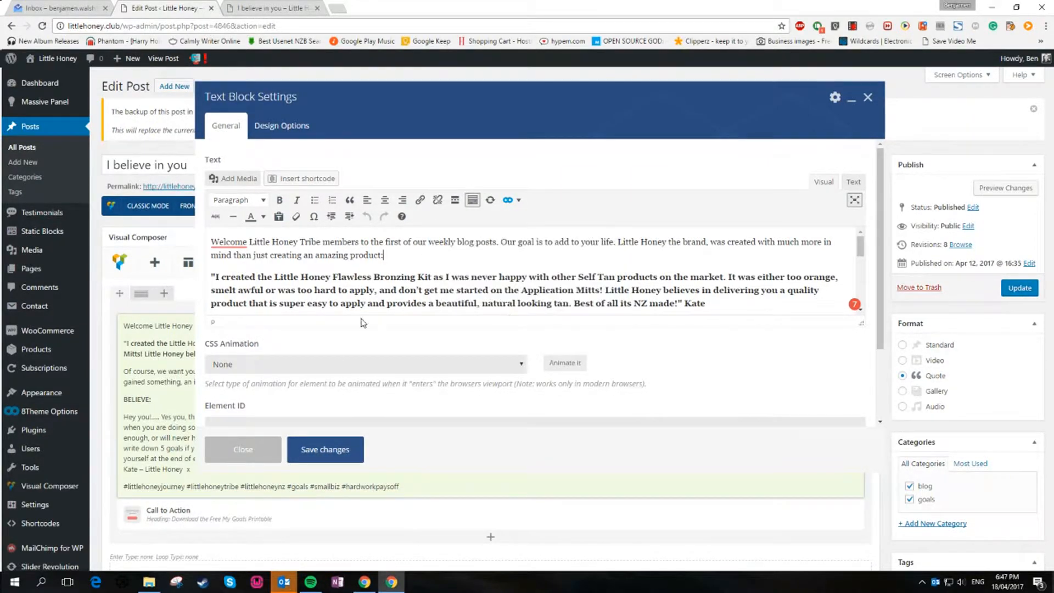
click(331, 453)
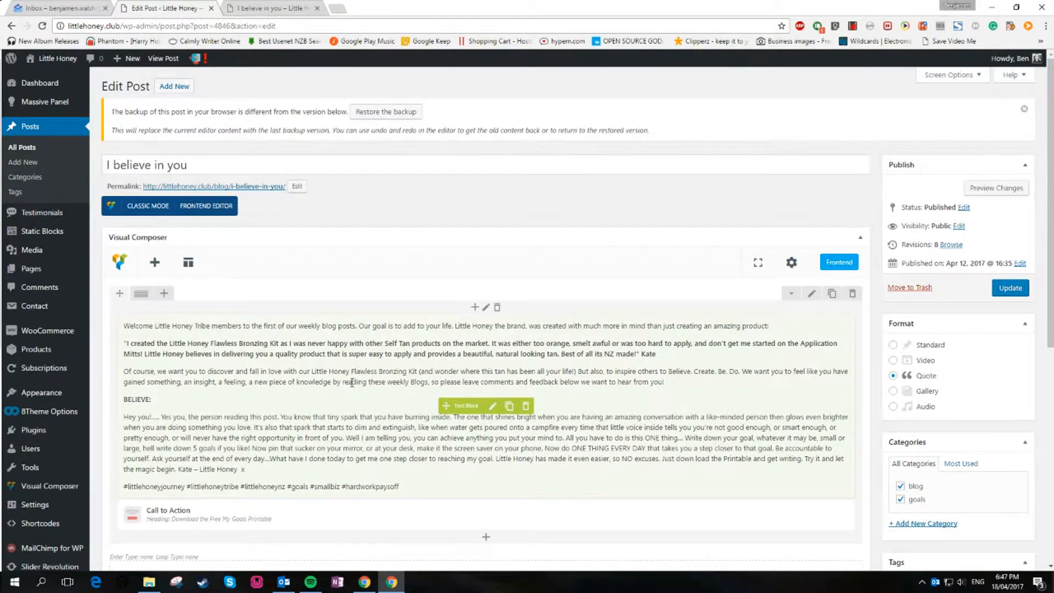
scroll(353, 383, down, 1)
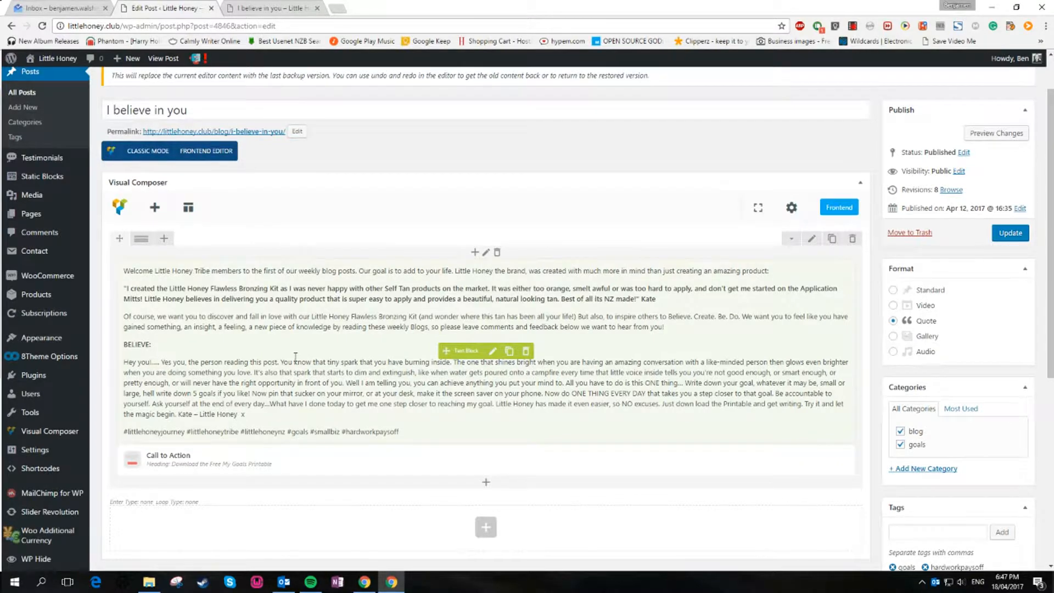
mouse_move(434, 463)
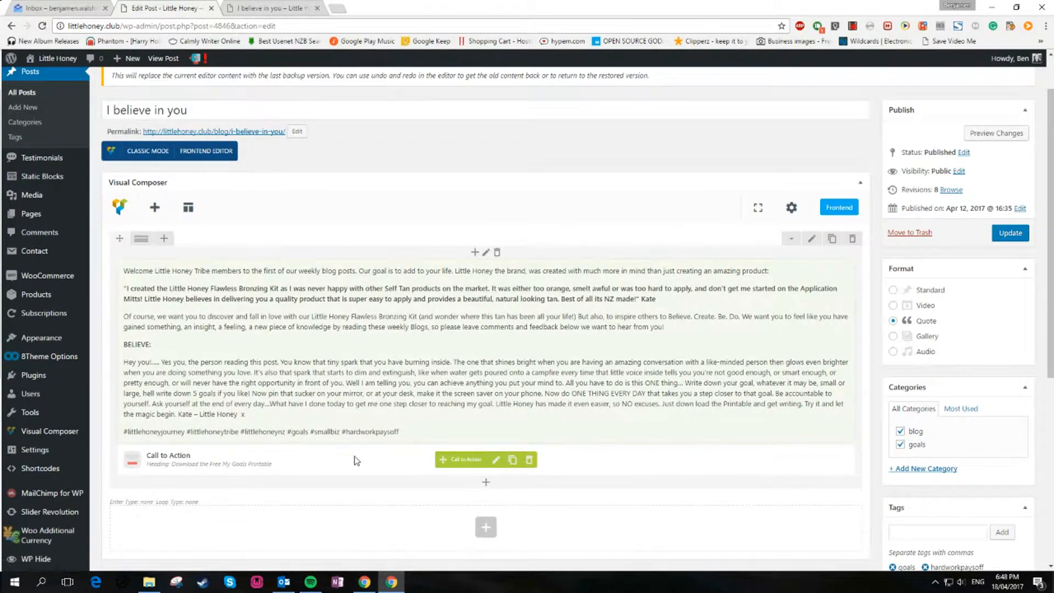
Open the Call to Action element's settings and review its heading, text and layout options
click(495, 463)
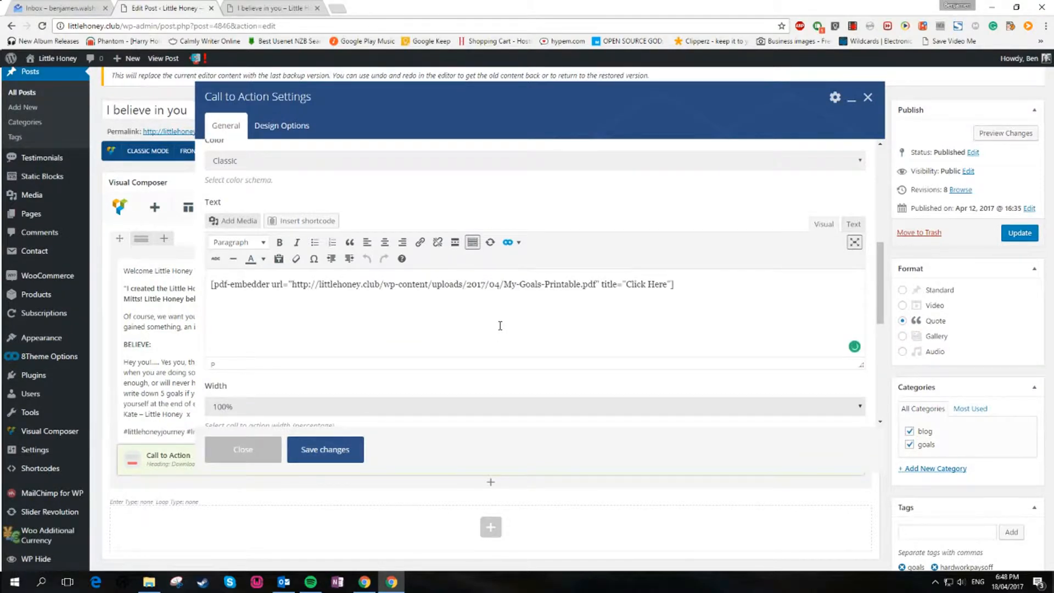
scroll(501, 323, up, 6)
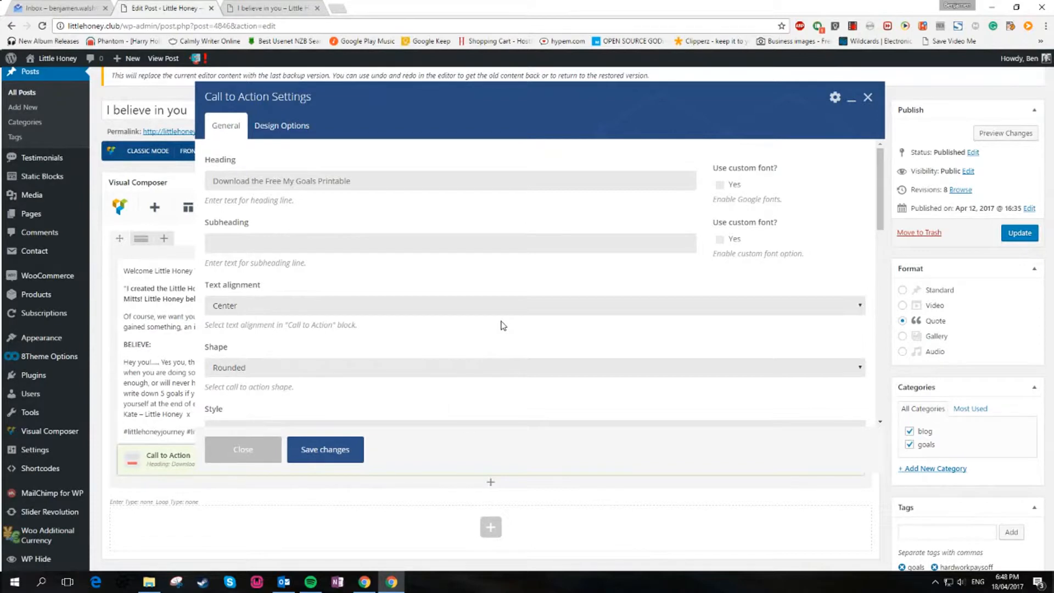
scroll(502, 324, down, 8)
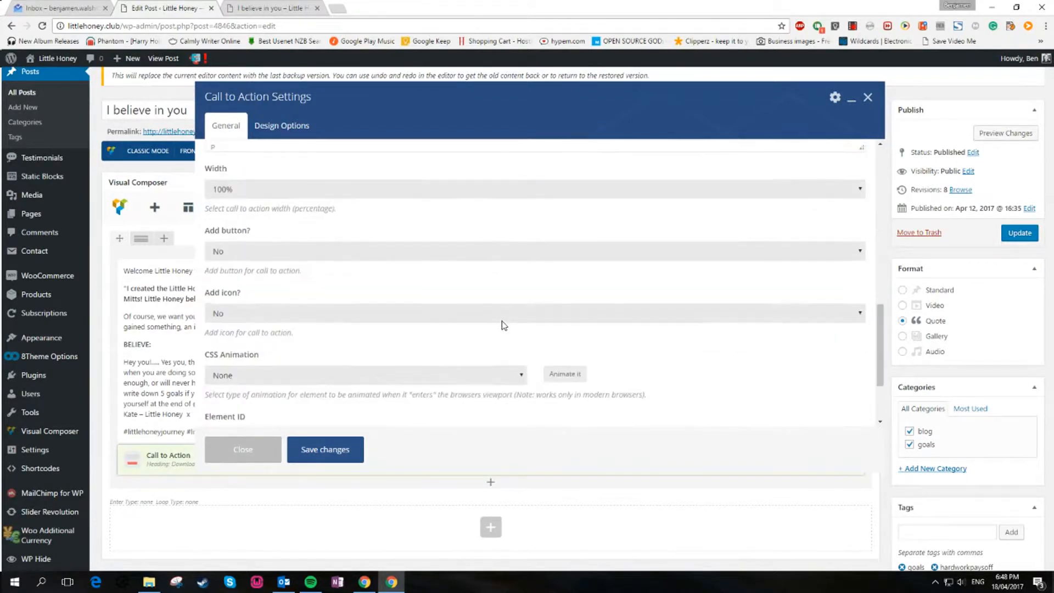
scroll(503, 324, up, 6)
scroll(505, 324, up, 2)
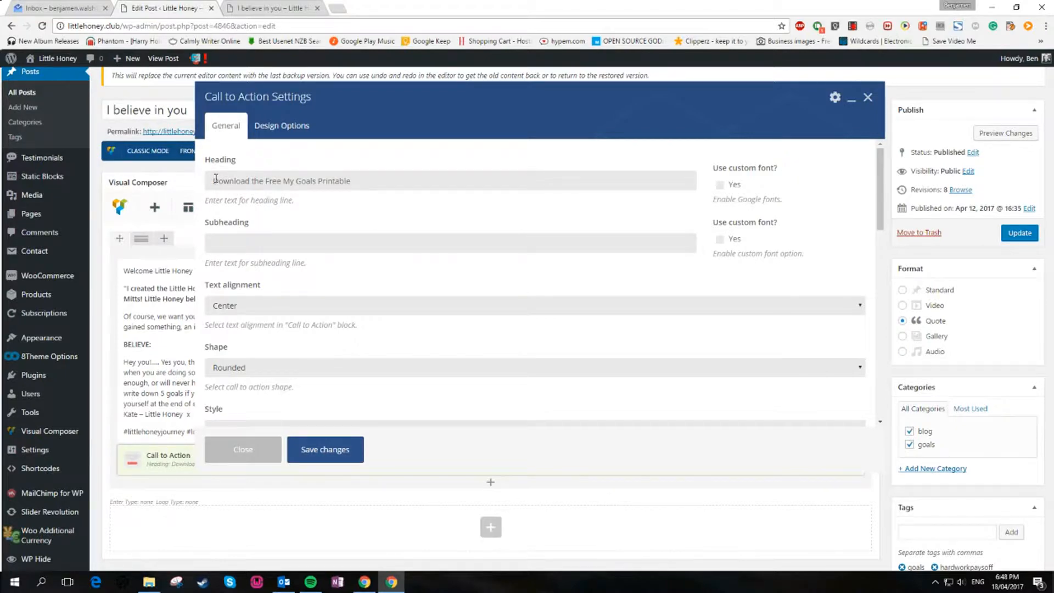
Compare with the Download the Free My Goals Printable section on the live post
click(269, 8)
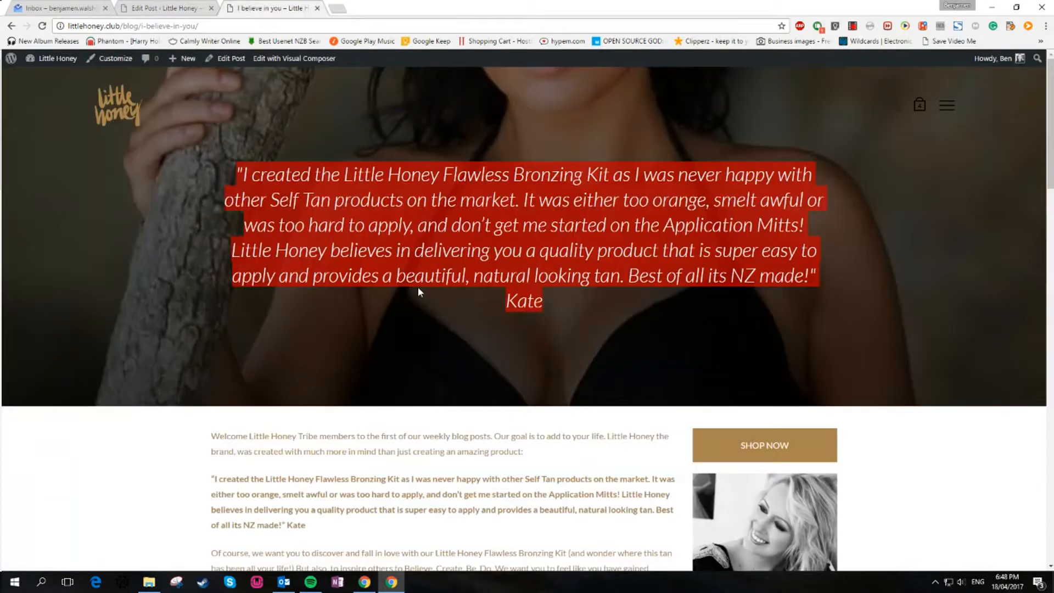
scroll(402, 267, down, 10)
scroll(403, 268, down, 3)
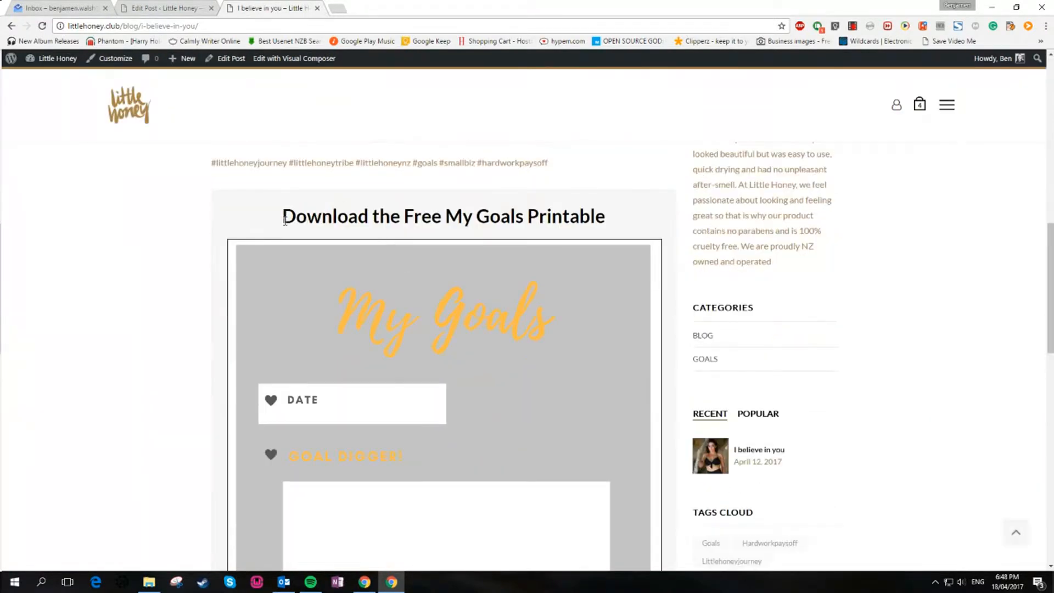
click(185, 6)
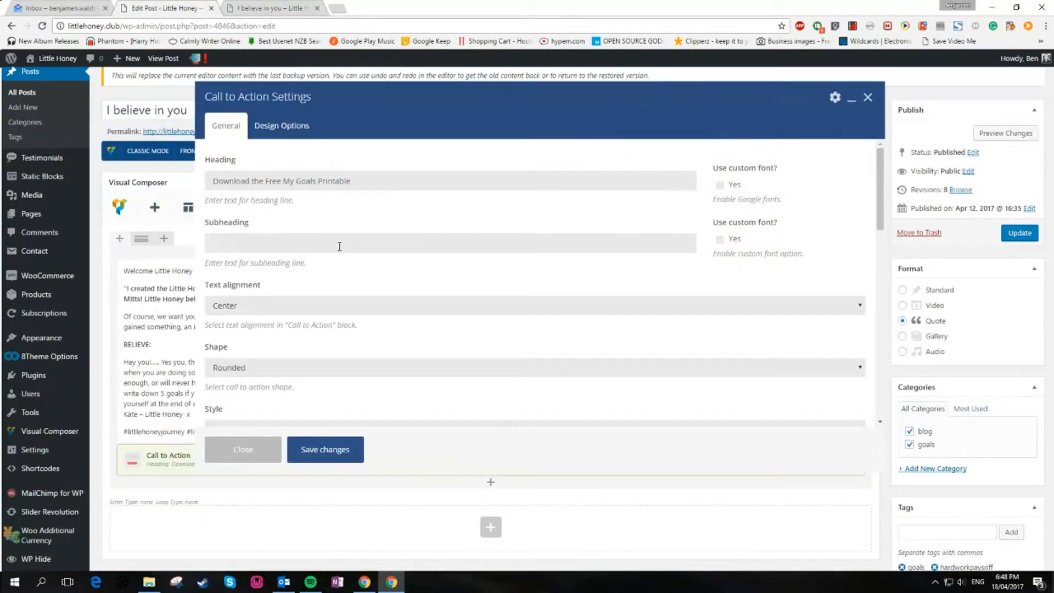
Delete the existing pdf-embedder shortcode from the Call to Action text
scroll(409, 276, down, 5)
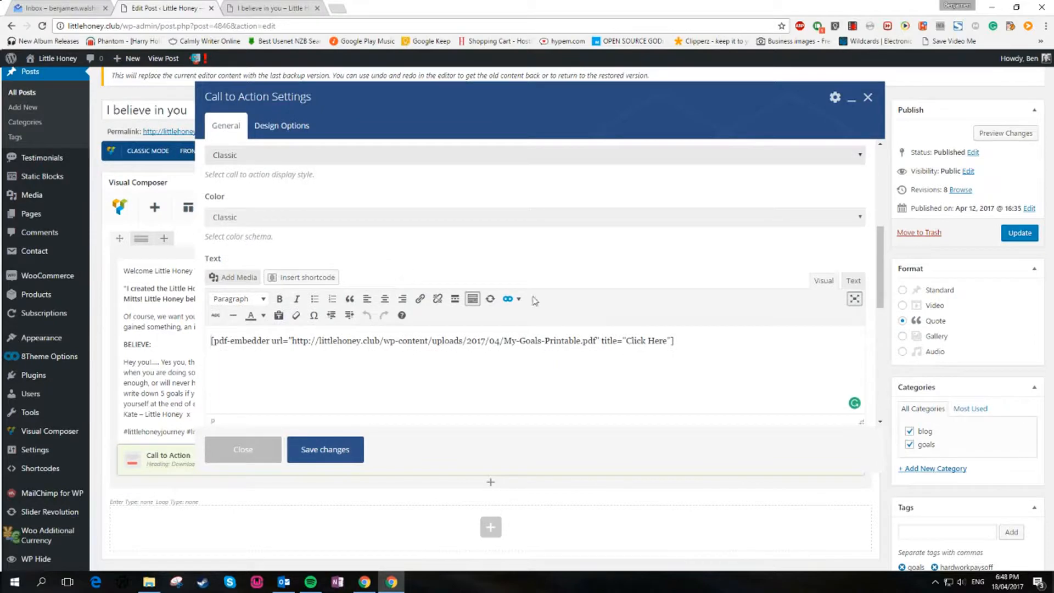
drag(674, 341, 194, 357)
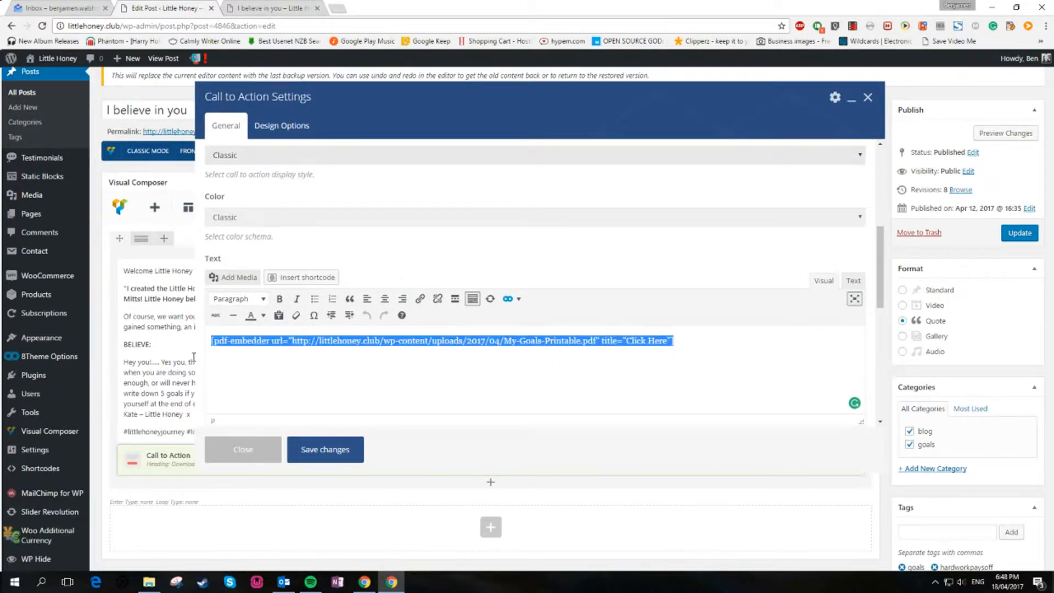
key(Delete)
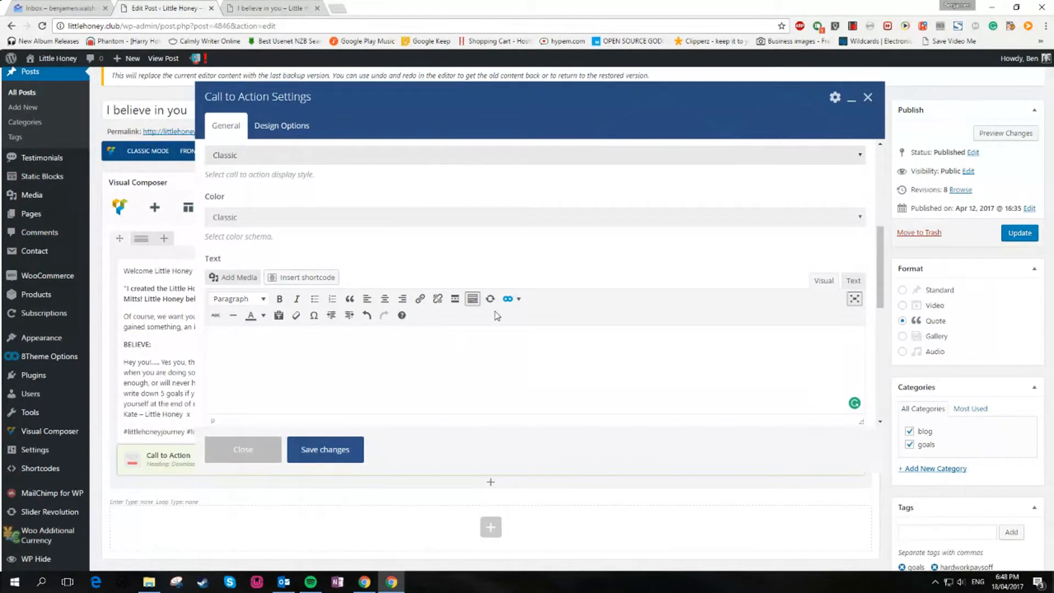
click(517, 300)
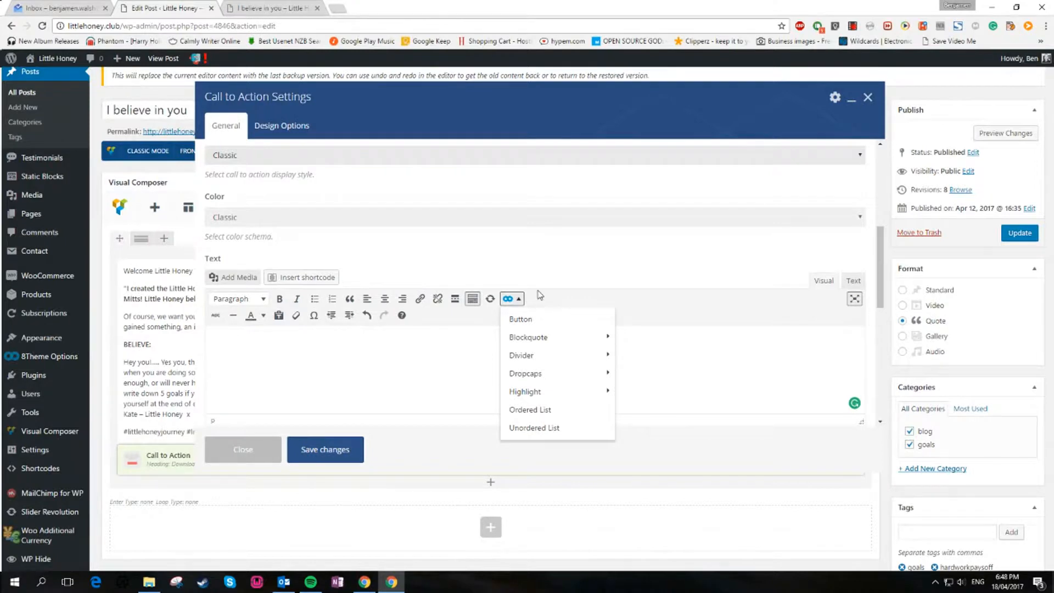
Check the bottom of the printable section on the live post
click(258, 8)
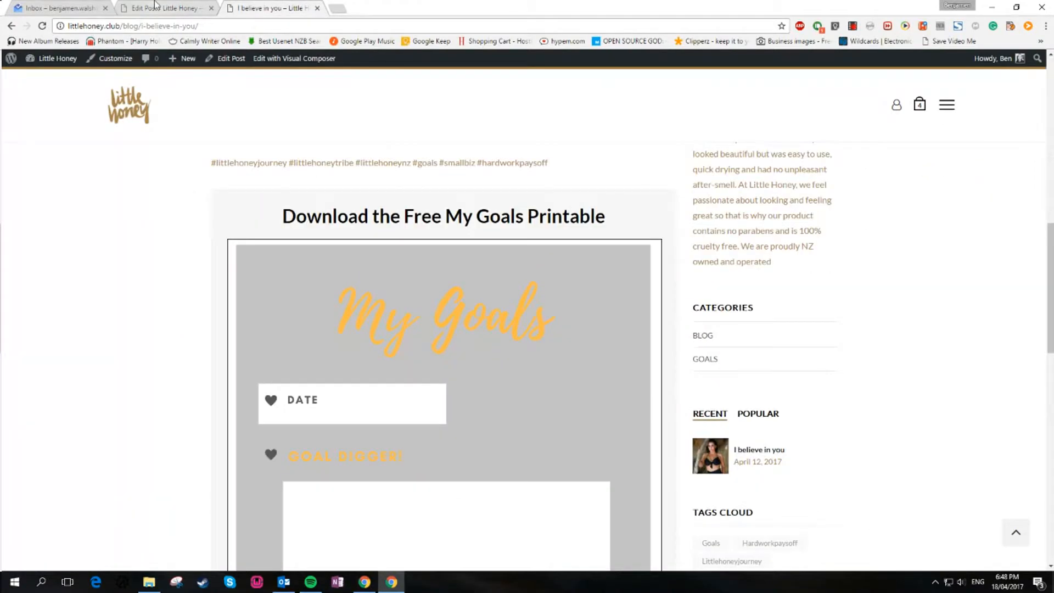
scroll(160, 290, down, 6)
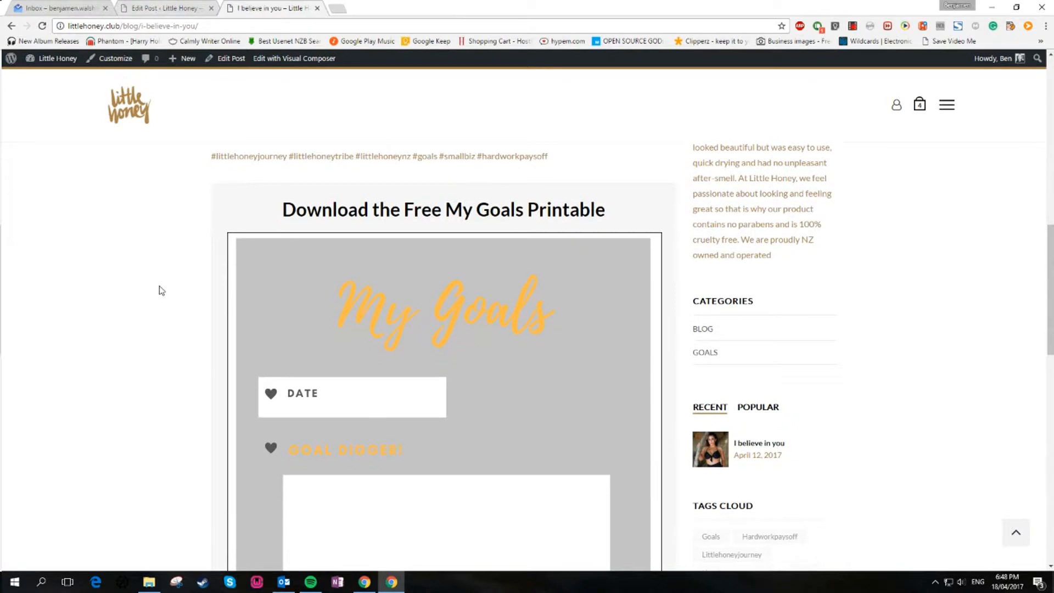
click(192, 8)
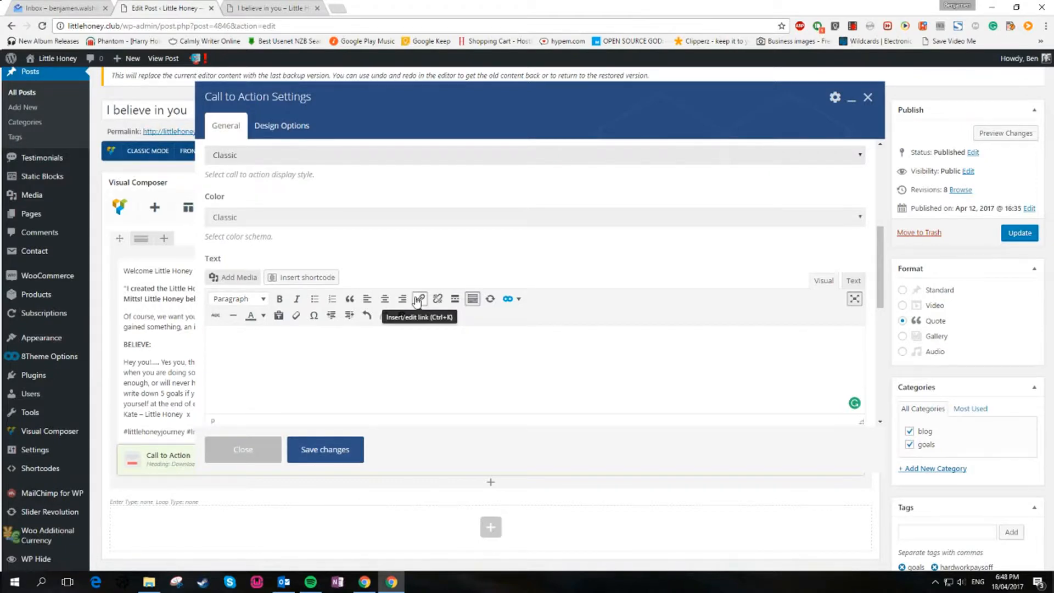
Insert My-Goals-Printable.pdf from the media library into the Call to Action text, linked to the media file
click(241, 282)
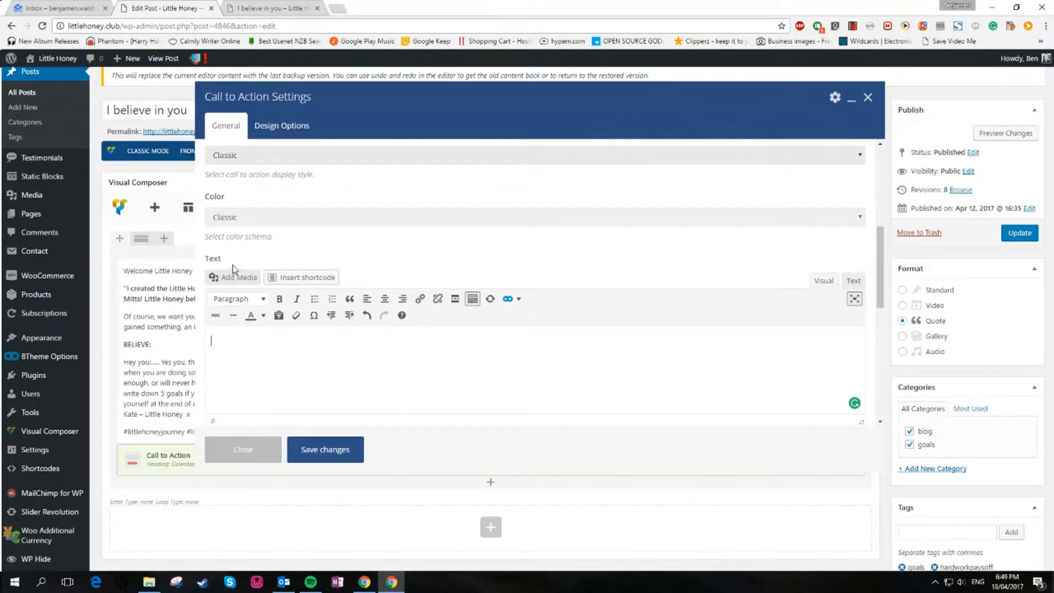
click(233, 282)
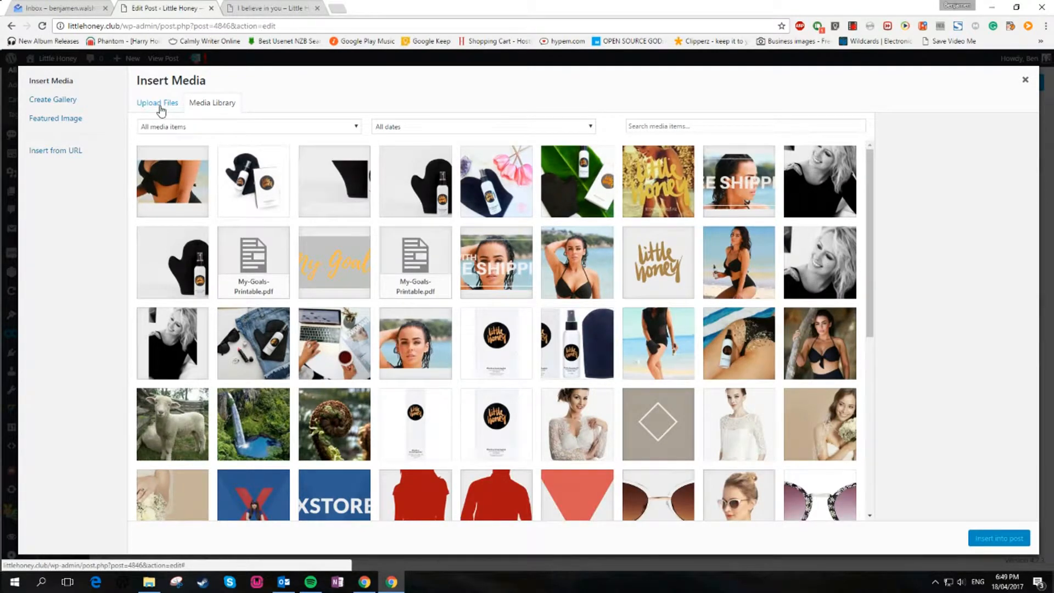
click(263, 278)
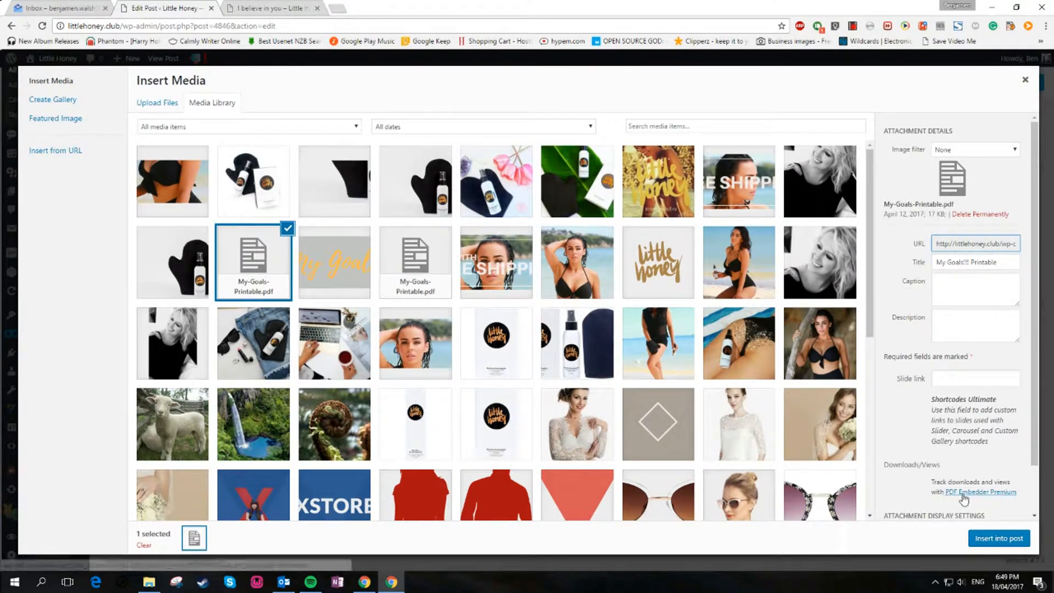
scroll(1013, 500, down, 1)
scroll(1014, 502, down, 2)
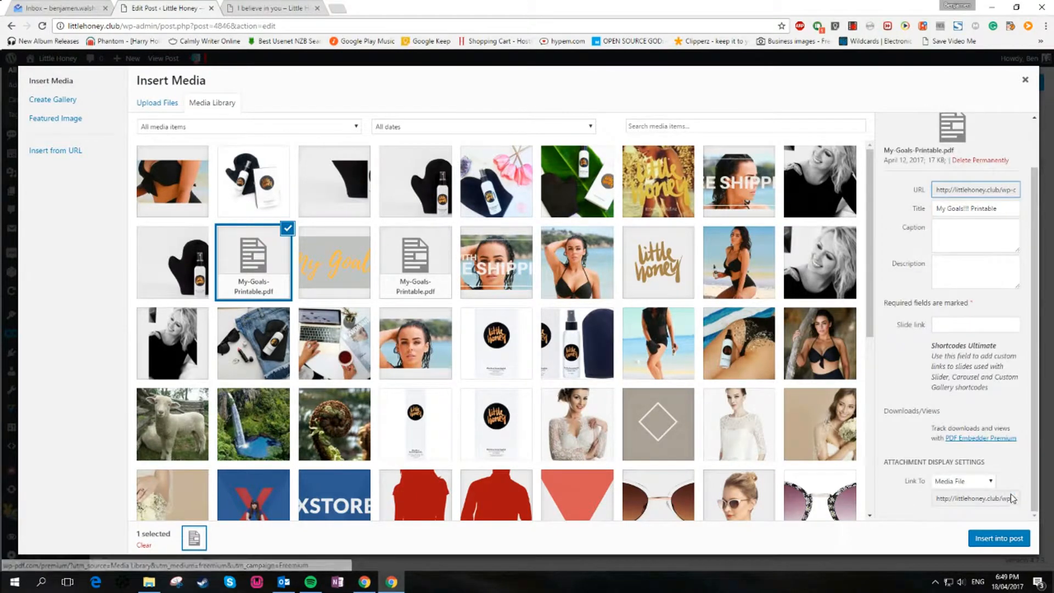
click(983, 488)
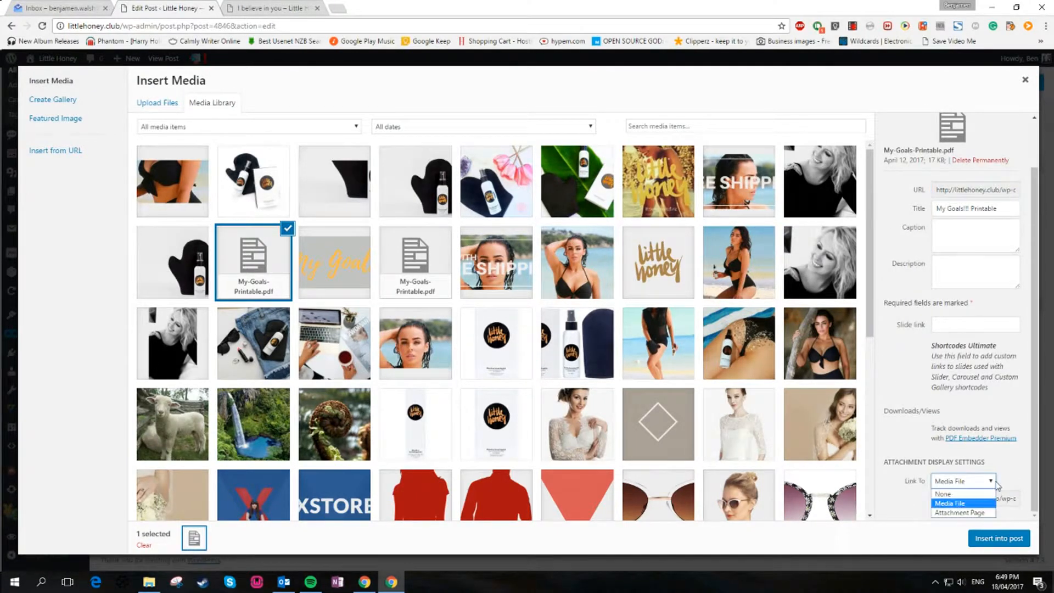
click(960, 494)
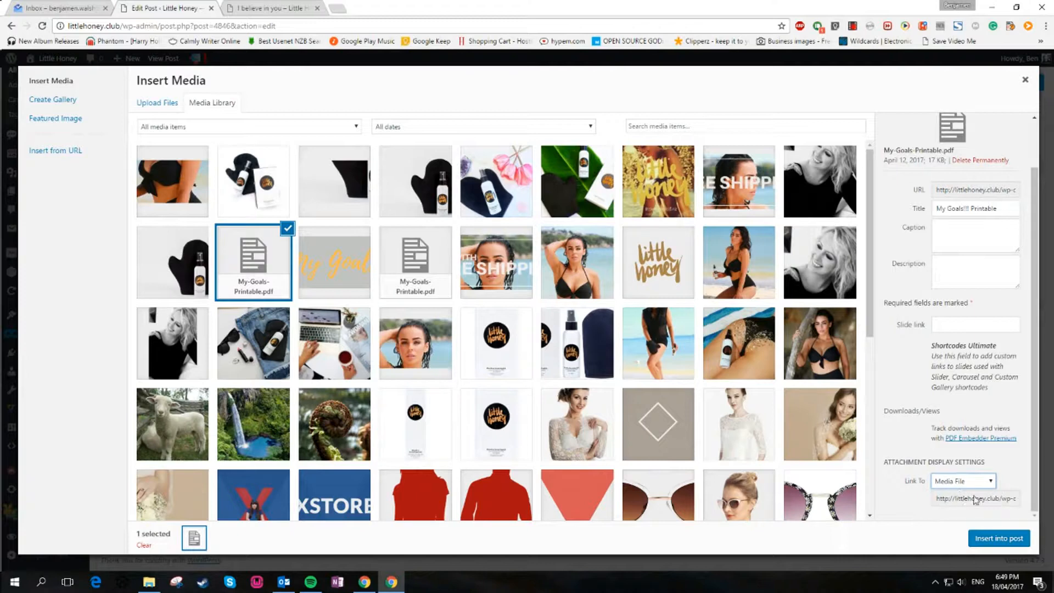
scroll(976, 483, up, 3)
scroll(976, 483, up, 1)
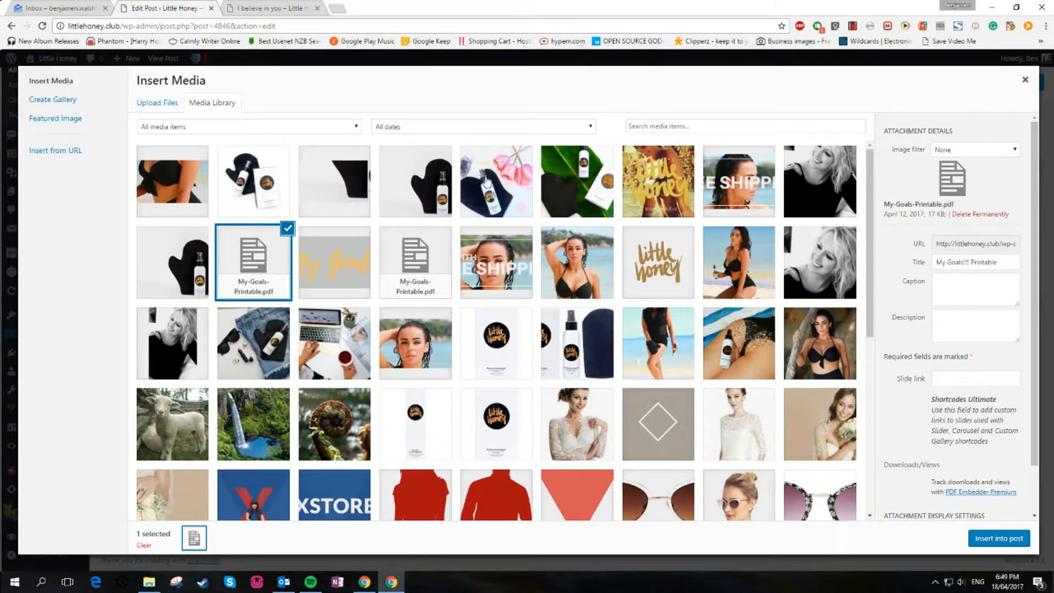
click(1004, 540)
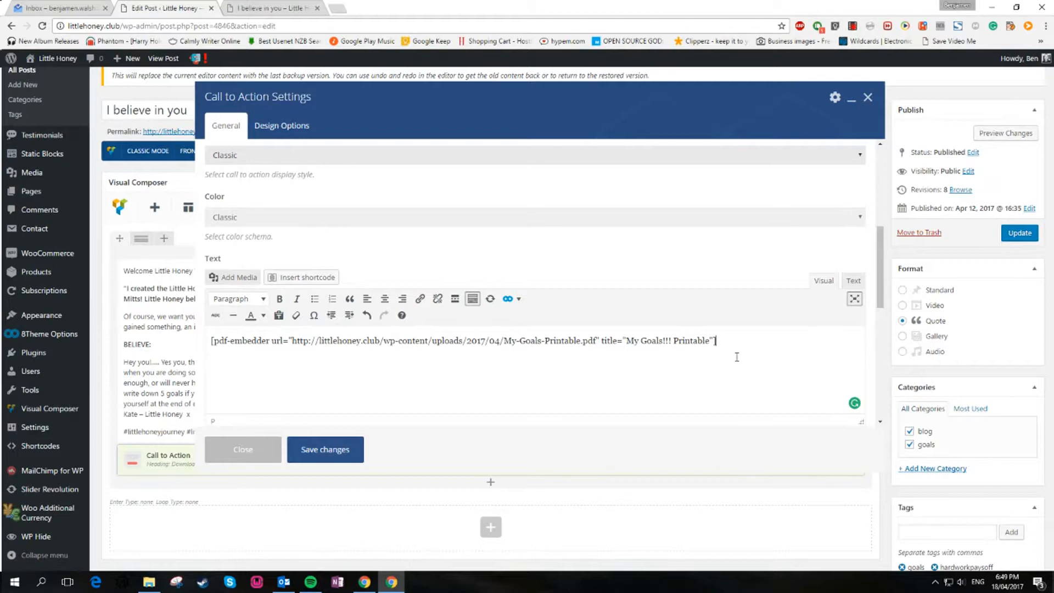
Save the Call to Action settings and update the post
click(305, 448)
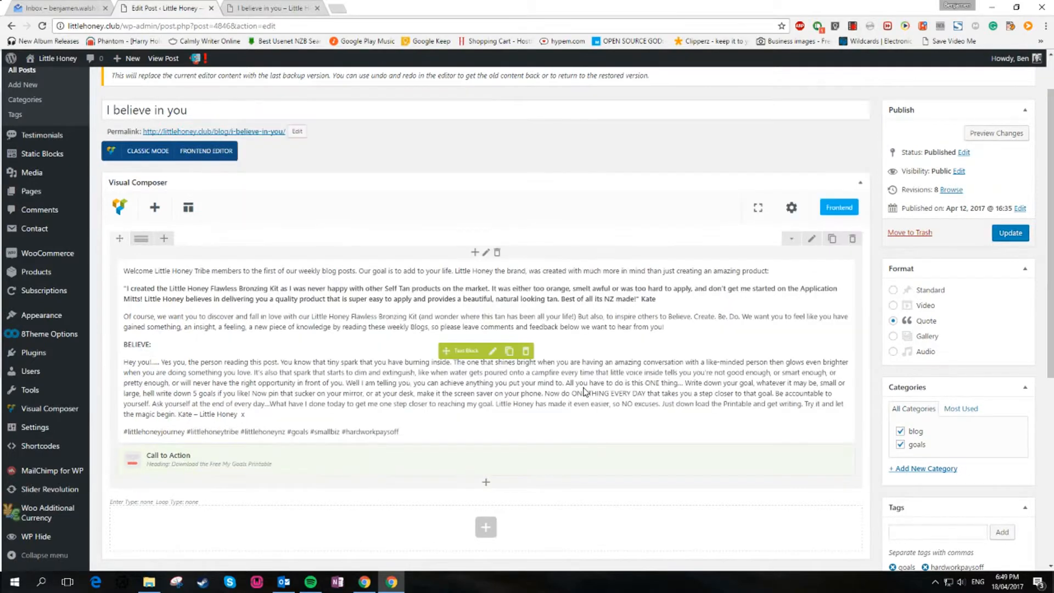
click(1009, 233)
Reload and review the live post, including the Download the Free My Goals Printable section
click(269, 7)
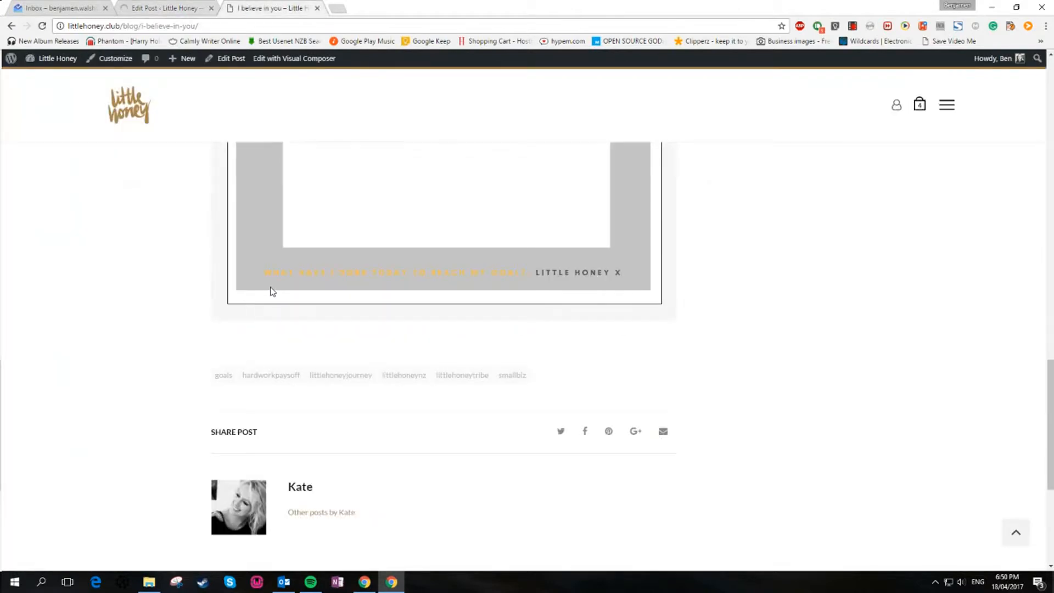
scroll(459, 334, up, 10)
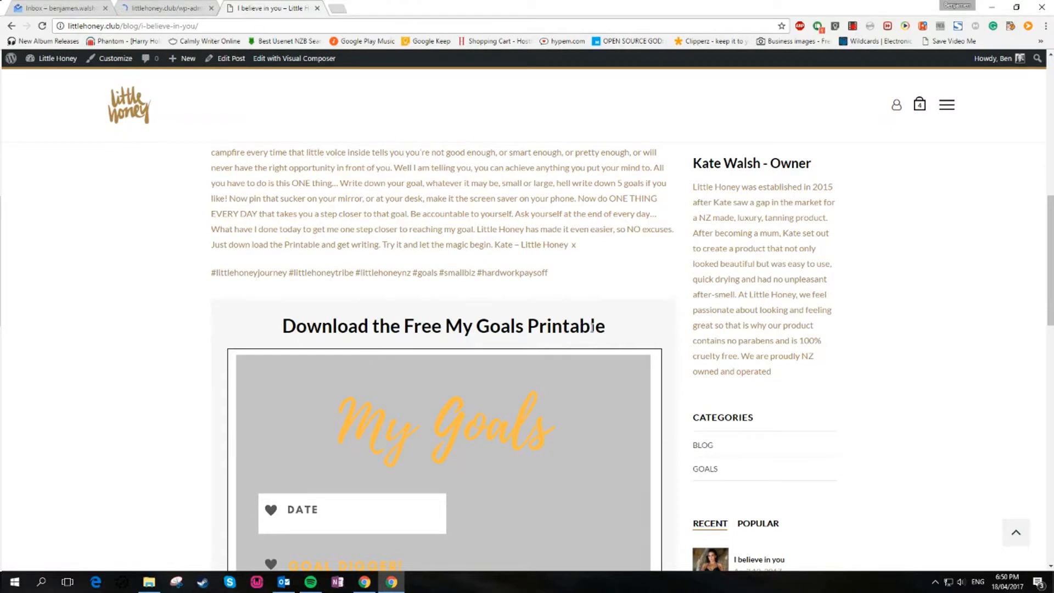
drag(580, 327, 282, 327)
scroll(414, 402, down, 3)
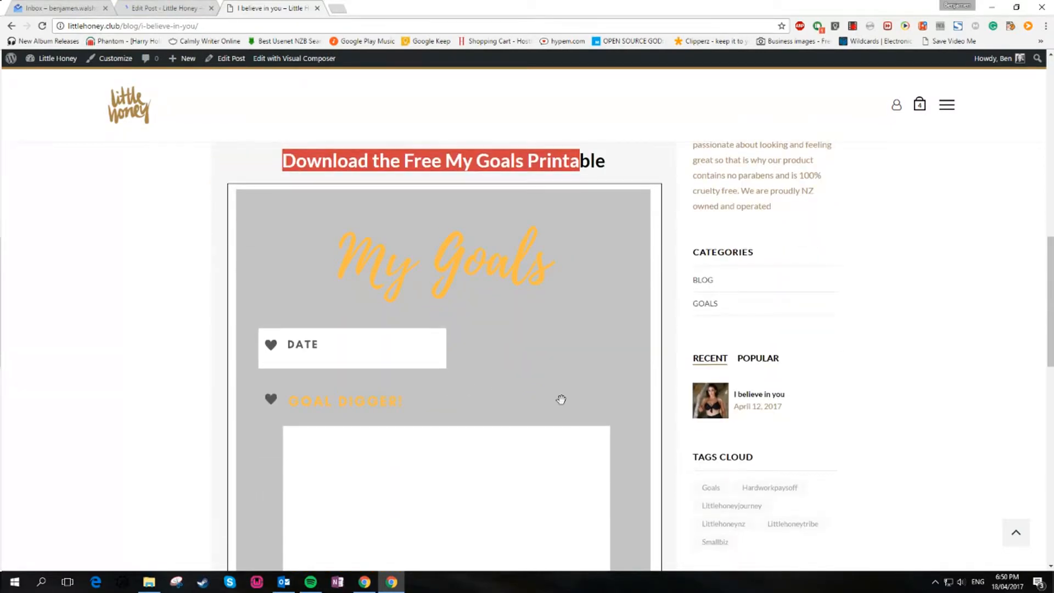
scroll(561, 399, down, 4)
scroll(104, 281, down, 3)
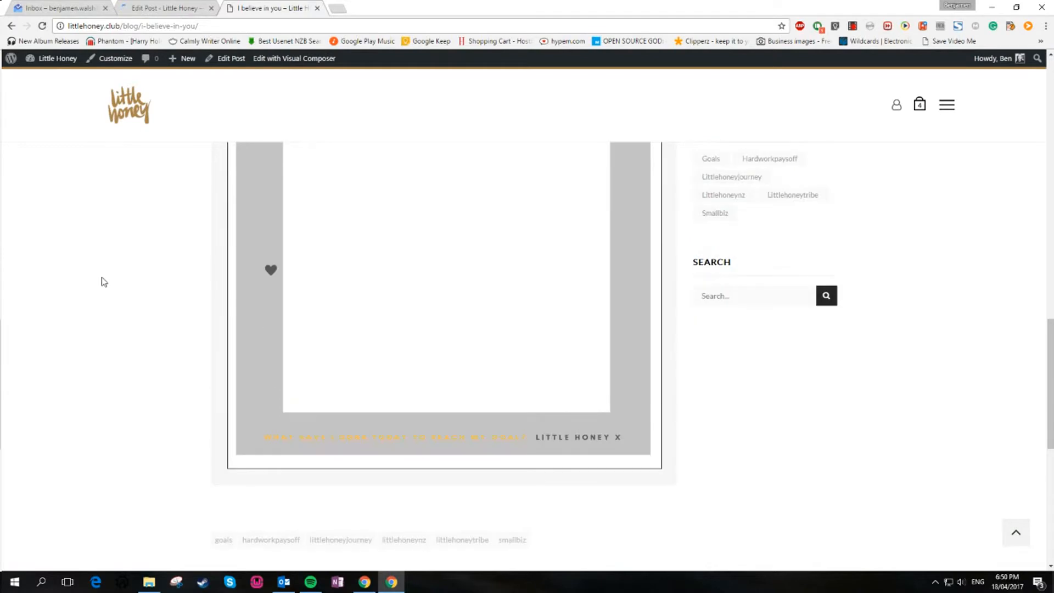
scroll(105, 282, up, 5)
scroll(107, 280, up, 6)
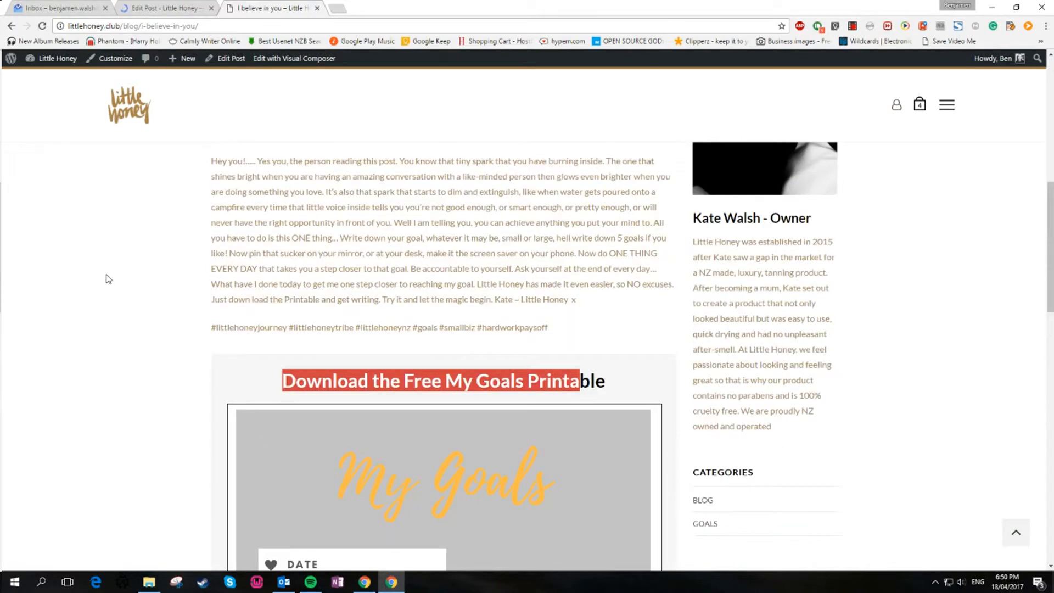
scroll(109, 279, up, 6)
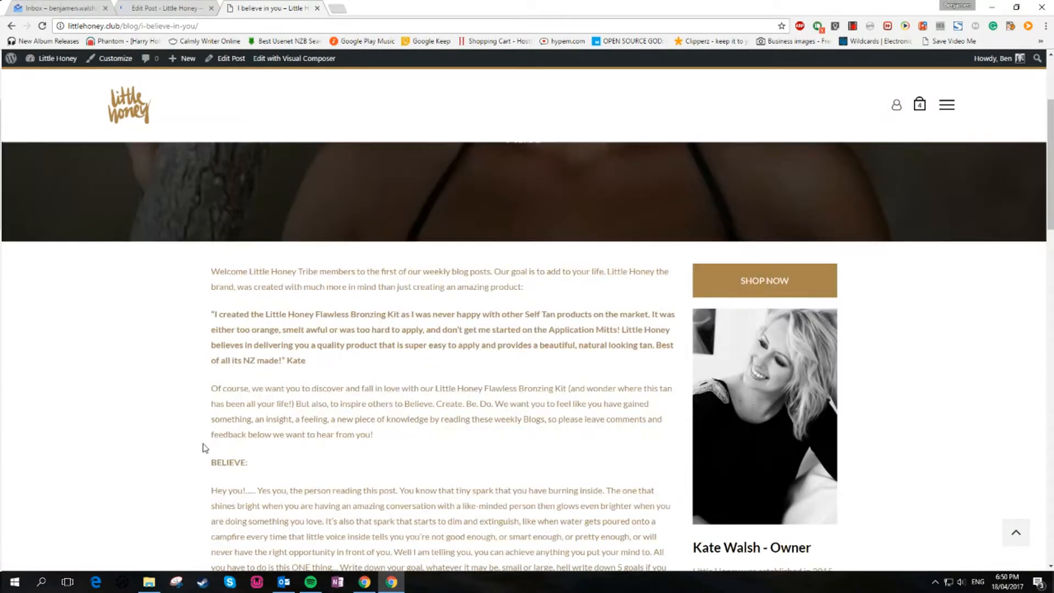
scroll(364, 431, down, 7)
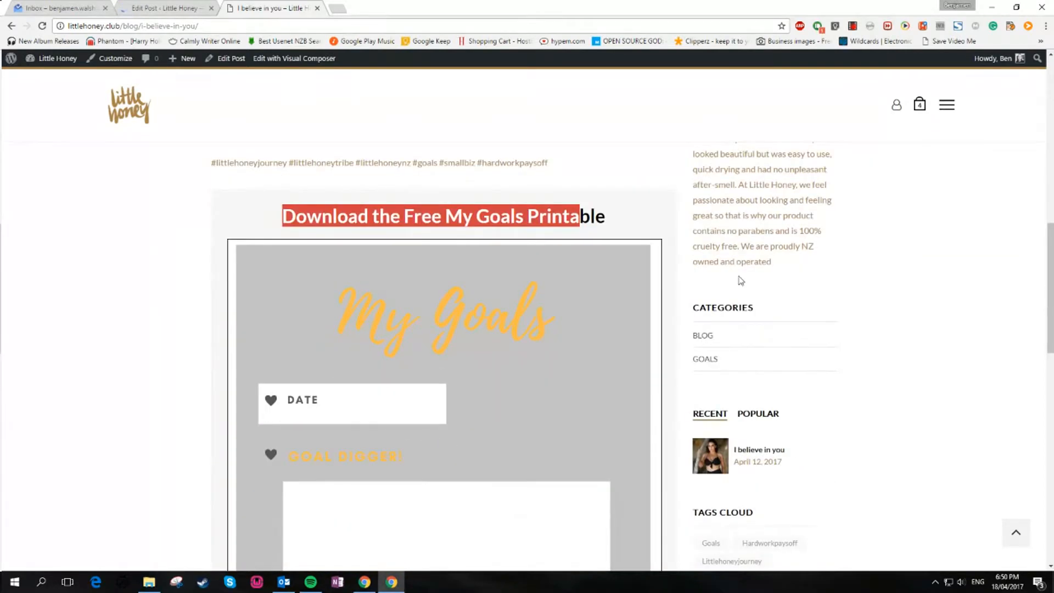
scroll(851, 353, up, 6)
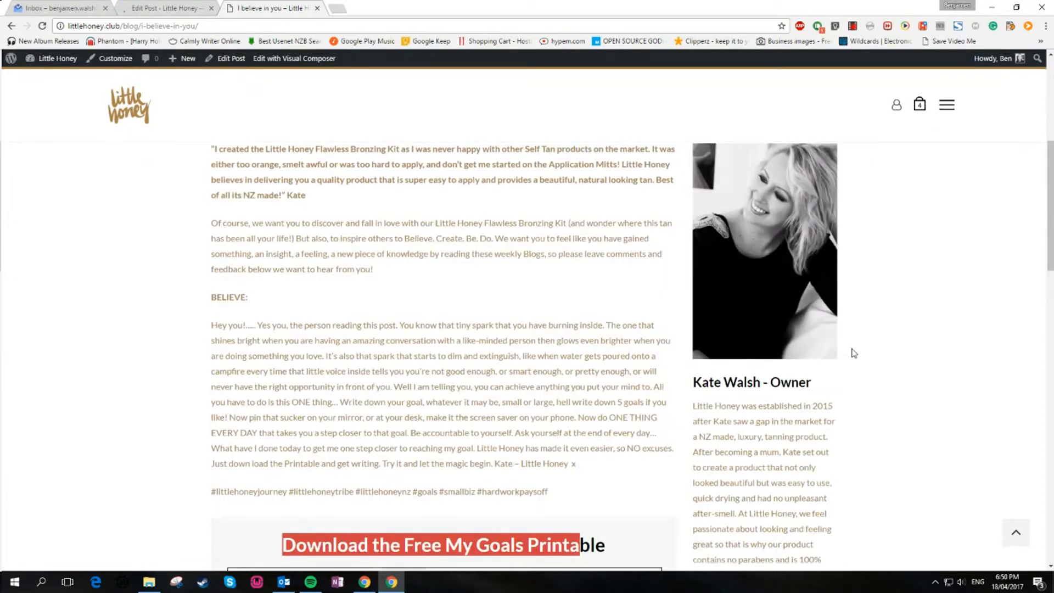
scroll(855, 353, up, 5)
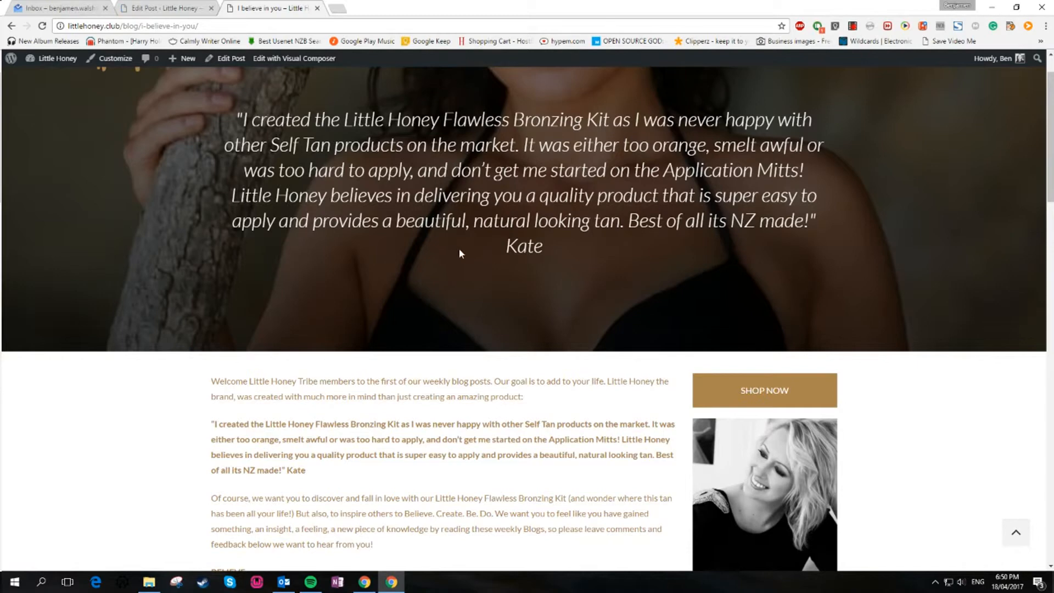
Return to the post editor and scroll through the remaining post settings
click(164, 8)
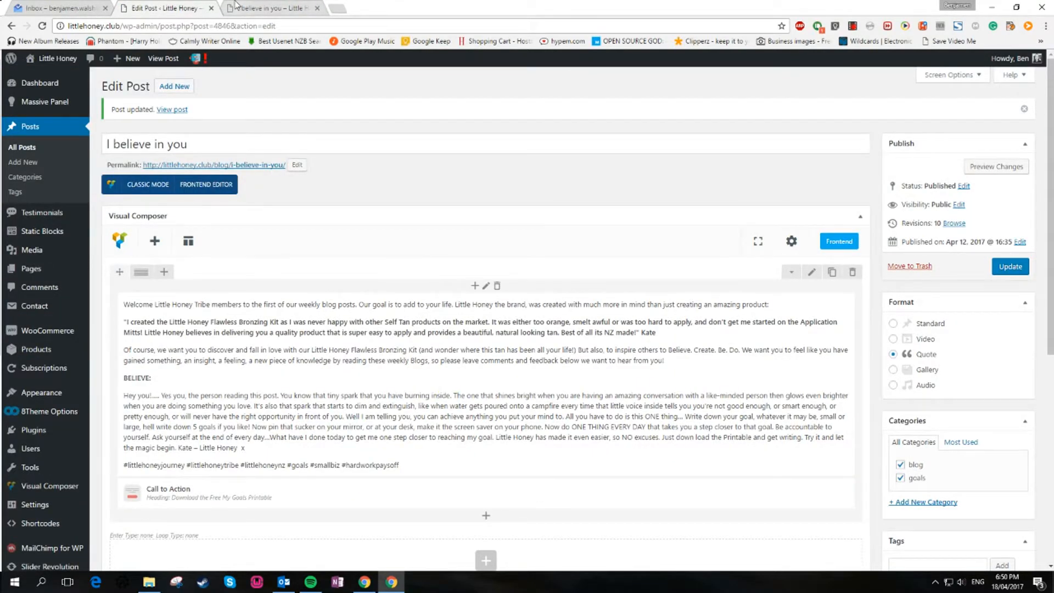
key(ctrl+Tab)
key(ctrl+shift+Tab)
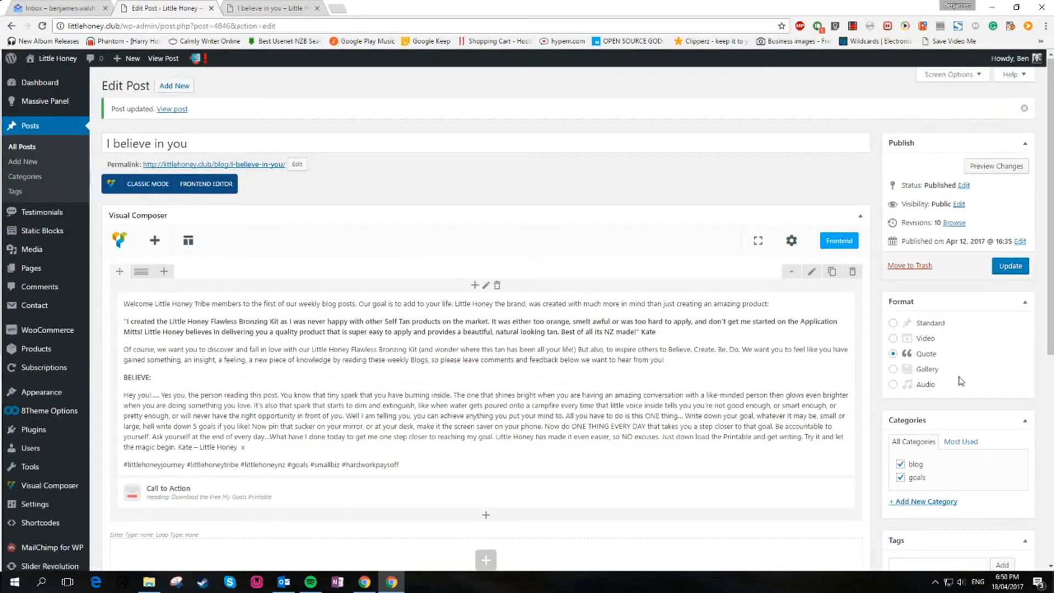
scroll(941, 379, down, 6)
scroll(1005, 447, down, 1)
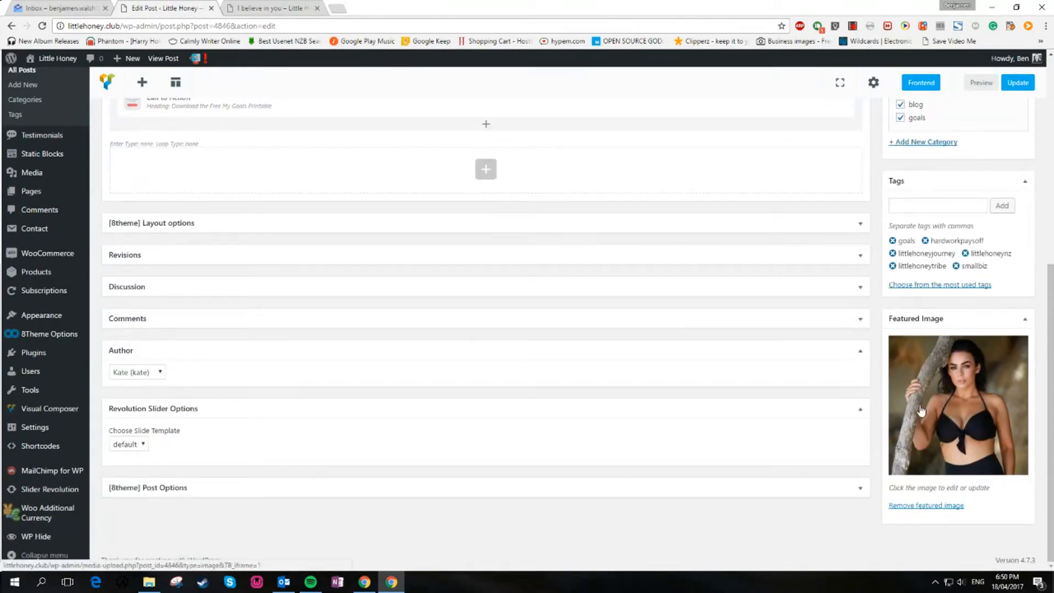
Replace the post's featured image with the photo of the woman in a black bikini from the media library
click(916, 512)
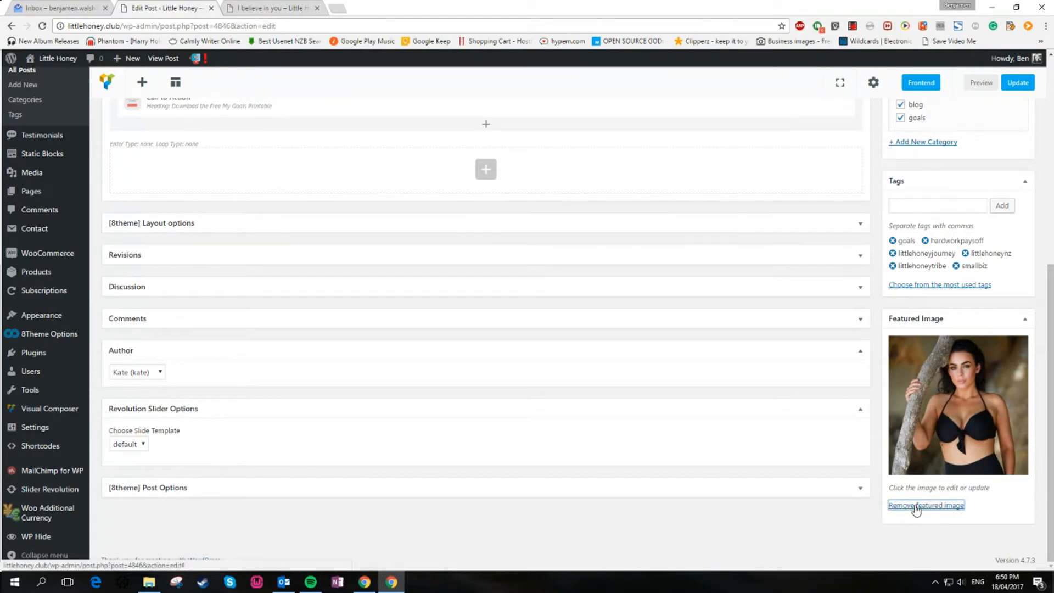
click(918, 367)
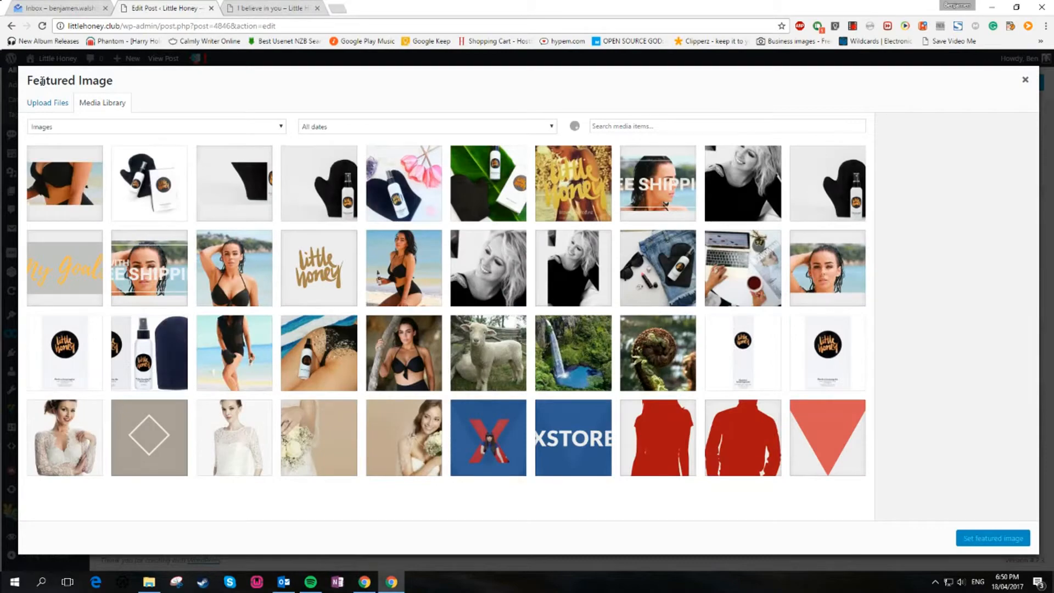
scroll(397, 217, down, 3)
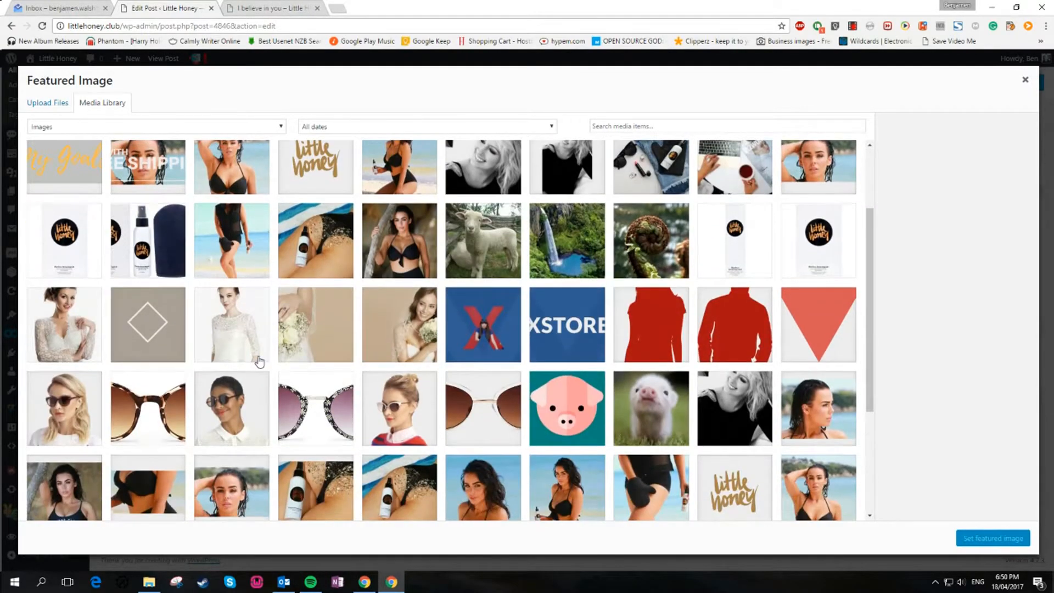
click(396, 217)
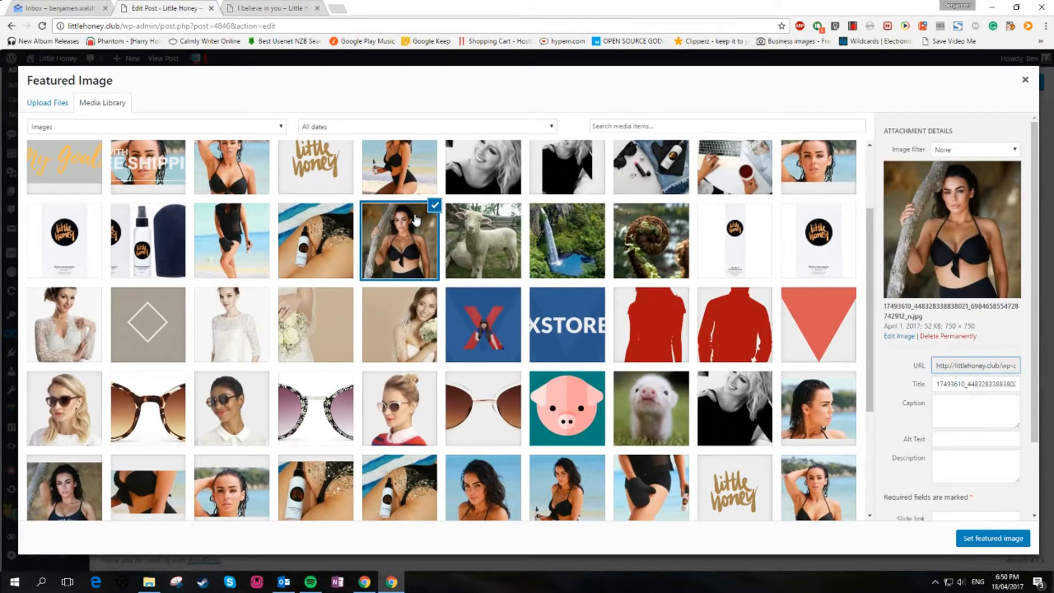
click(1016, 544)
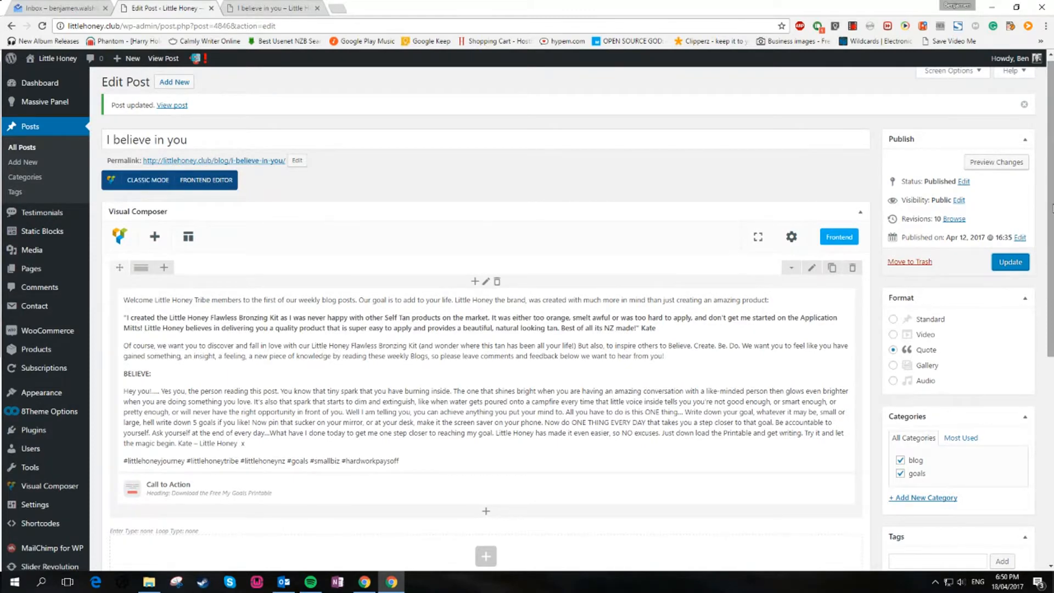
Update the post and reload the live post in the other tab
click(1017, 263)
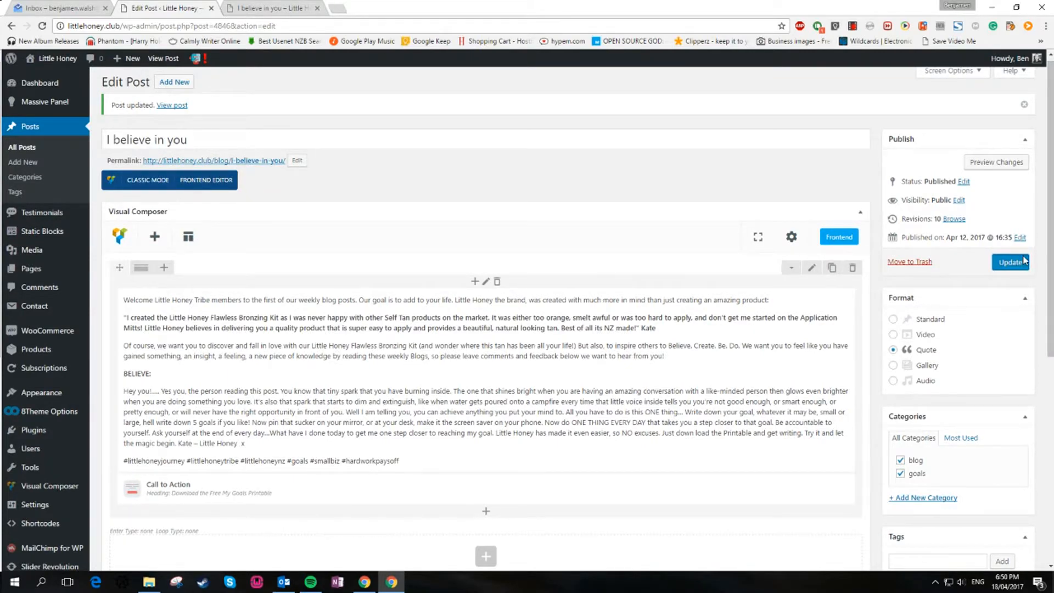
click(288, 7)
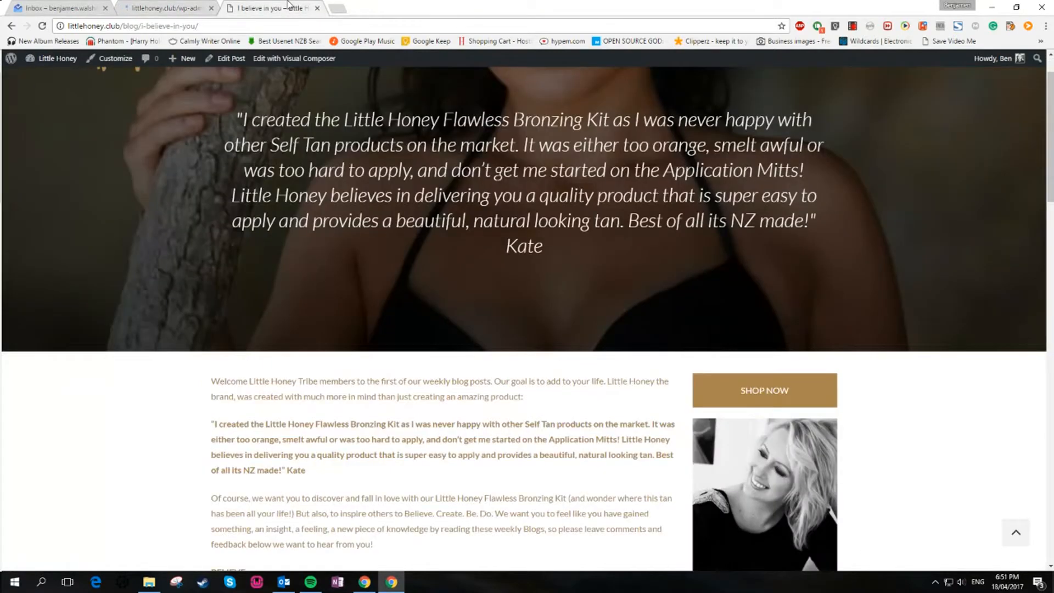
click(42, 26)
Compare the post title in the editor against the live post page
click(170, 6)
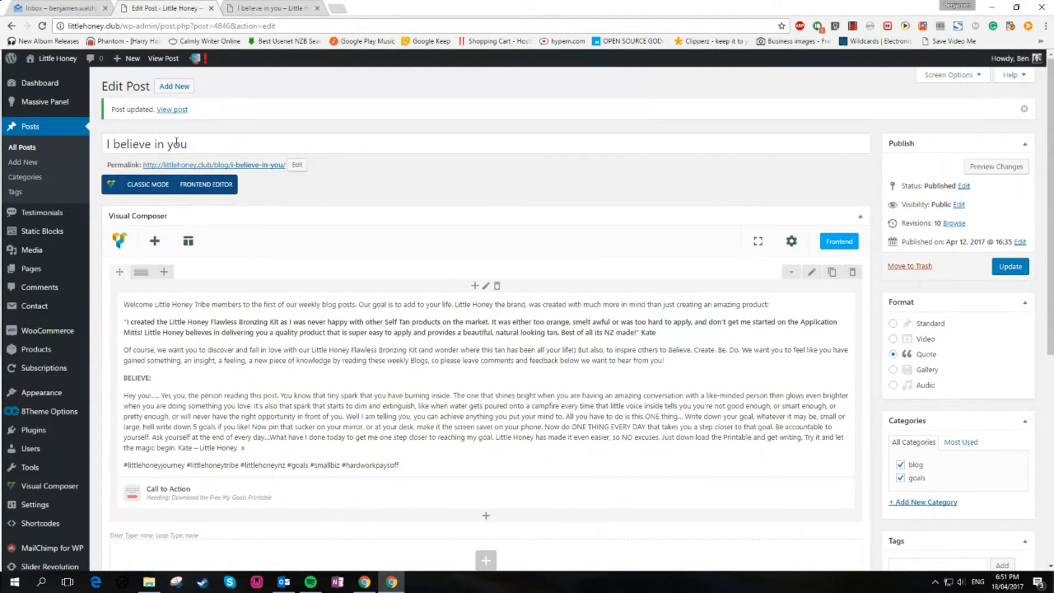
drag(225, 140, 82, 142)
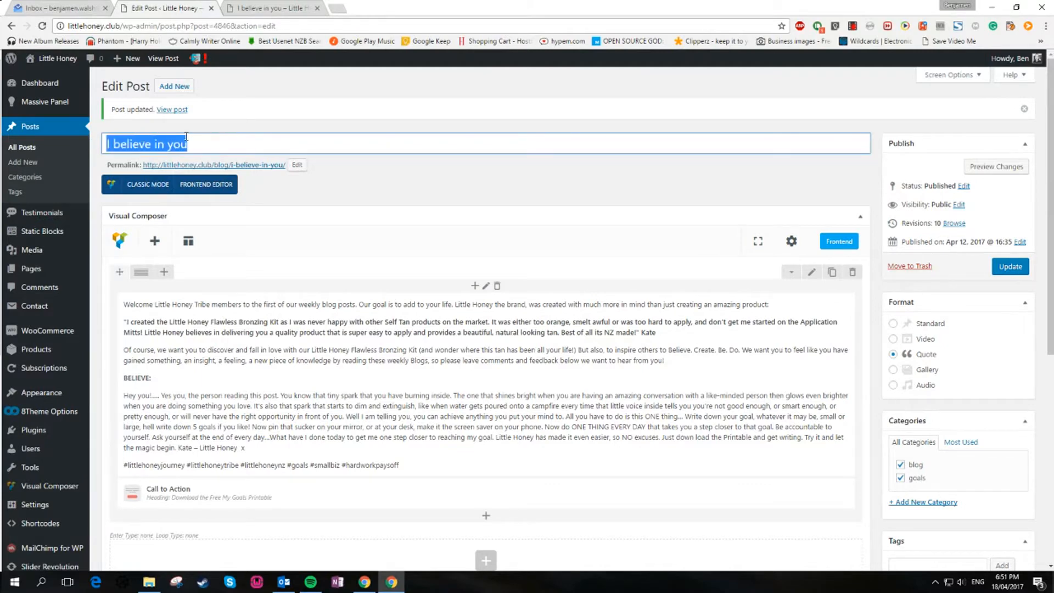
click(269, 8)
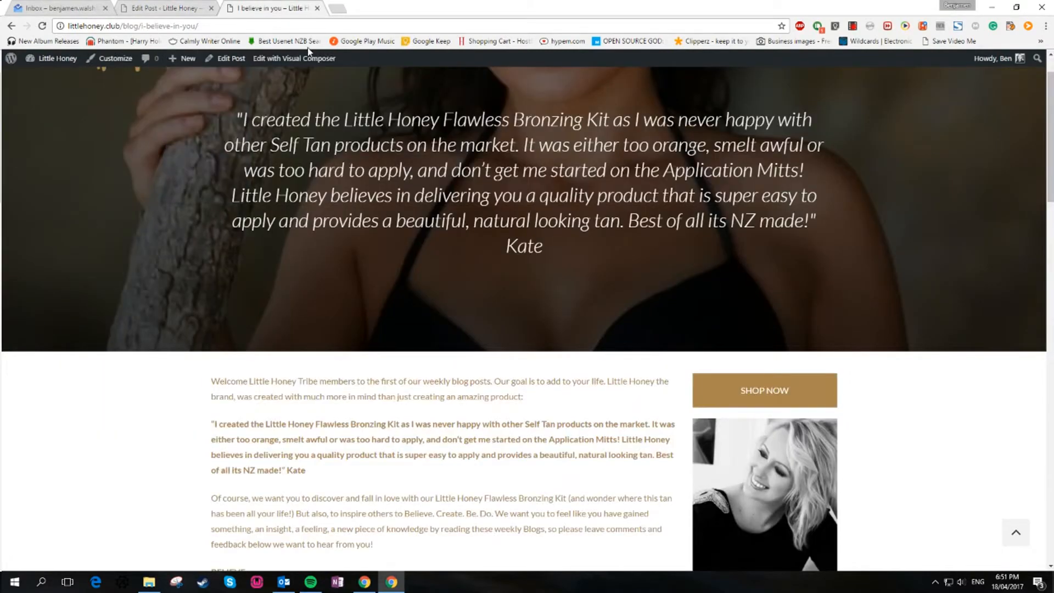
click(177, 4)
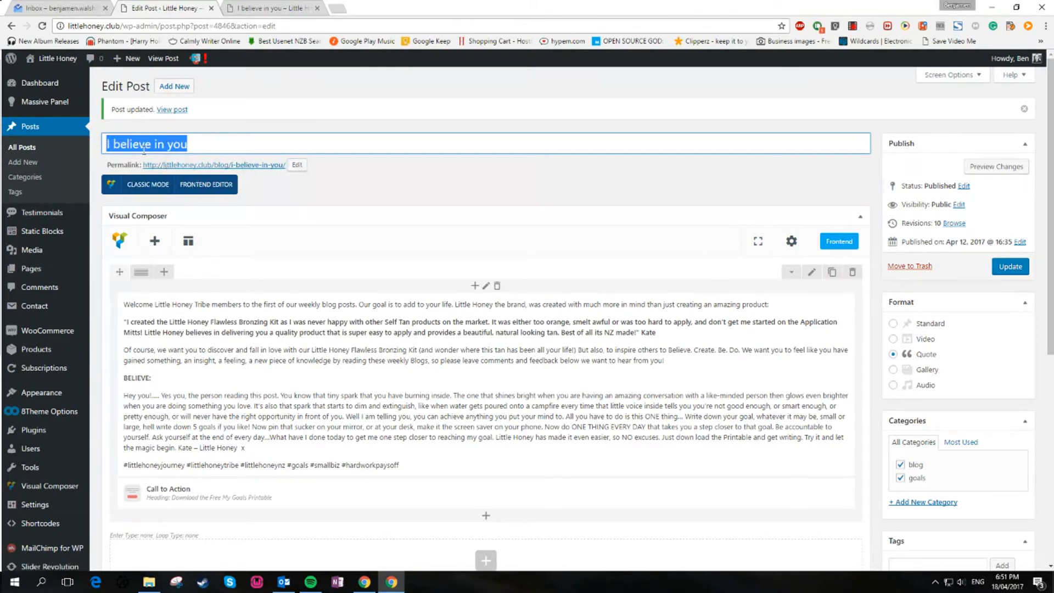
Change the post title to "I believe in you!", keeping the permalink, and update the post
click(233, 146)
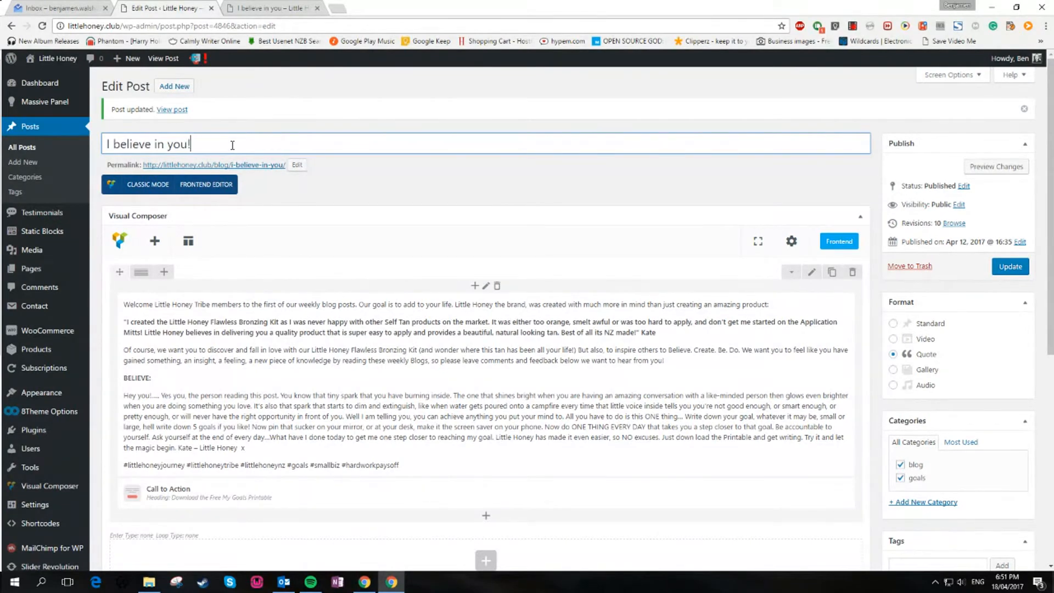
click(298, 165)
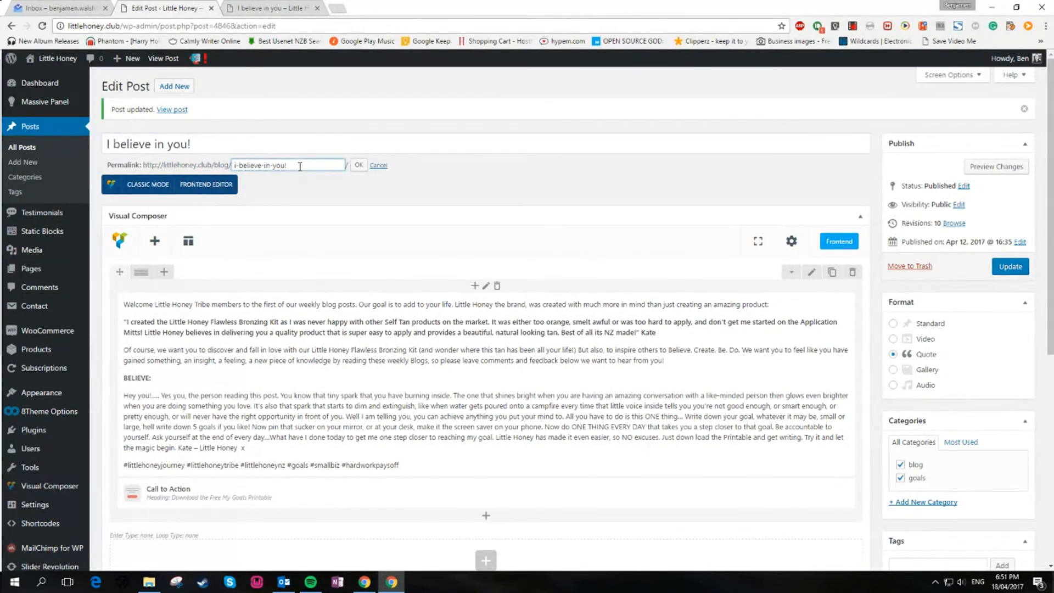
click(358, 165)
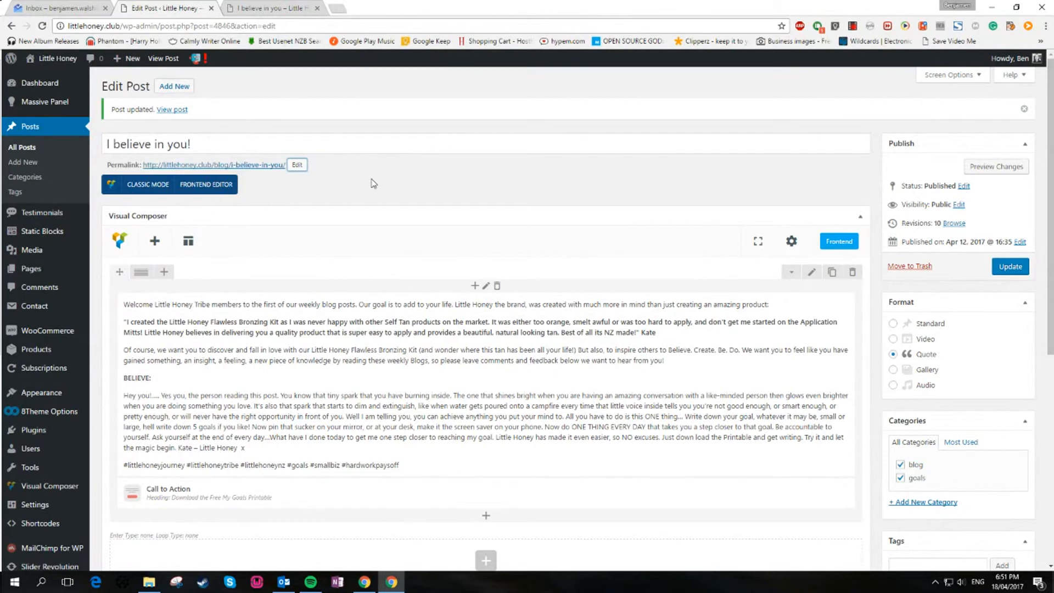
click(189, 144)
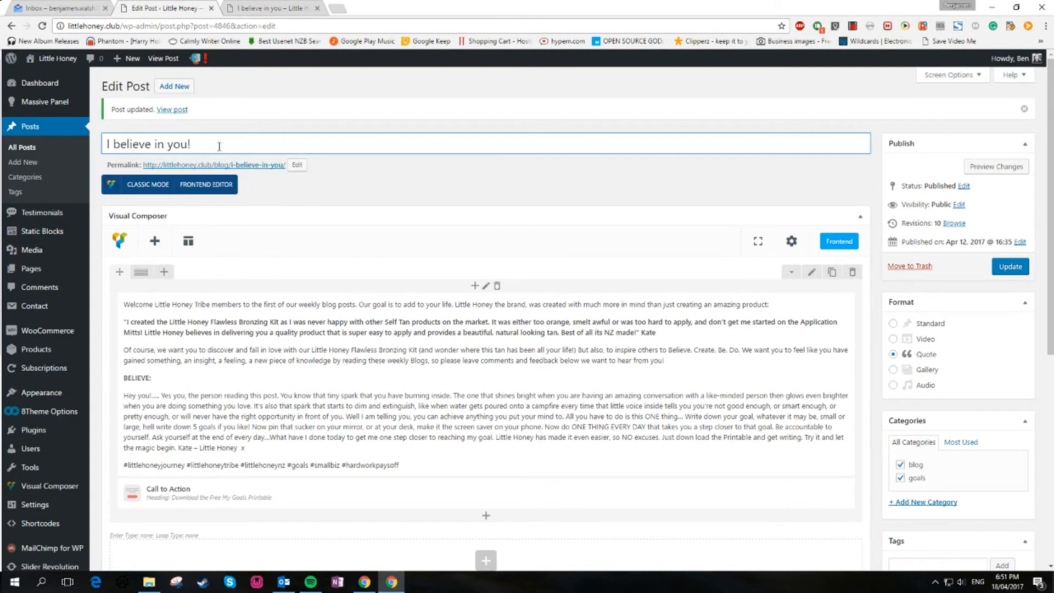
click(1010, 266)
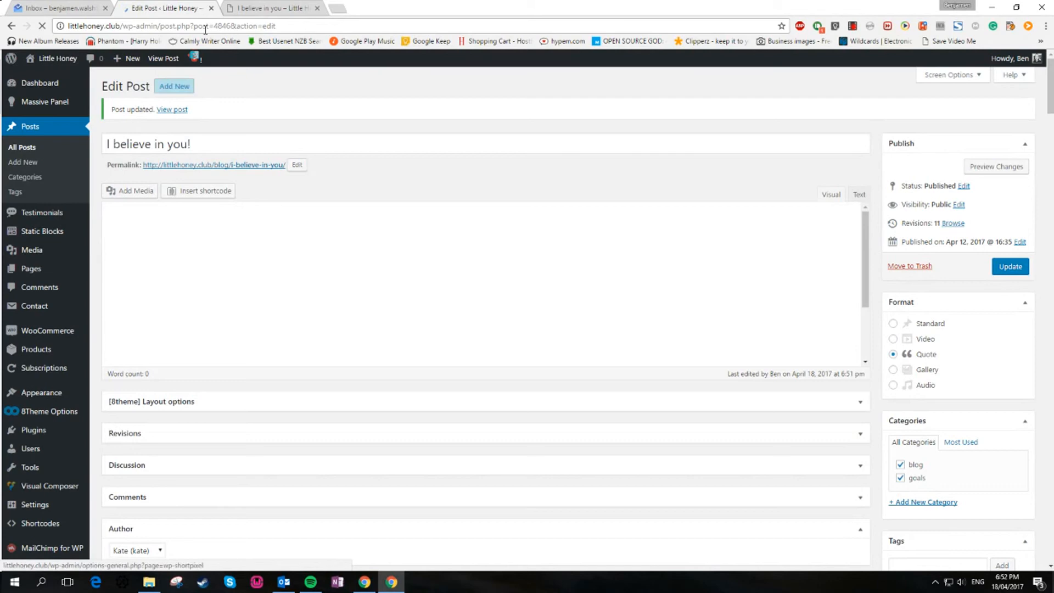
Switch to the live post and scroll through it down to the download section and author box
click(280, 7)
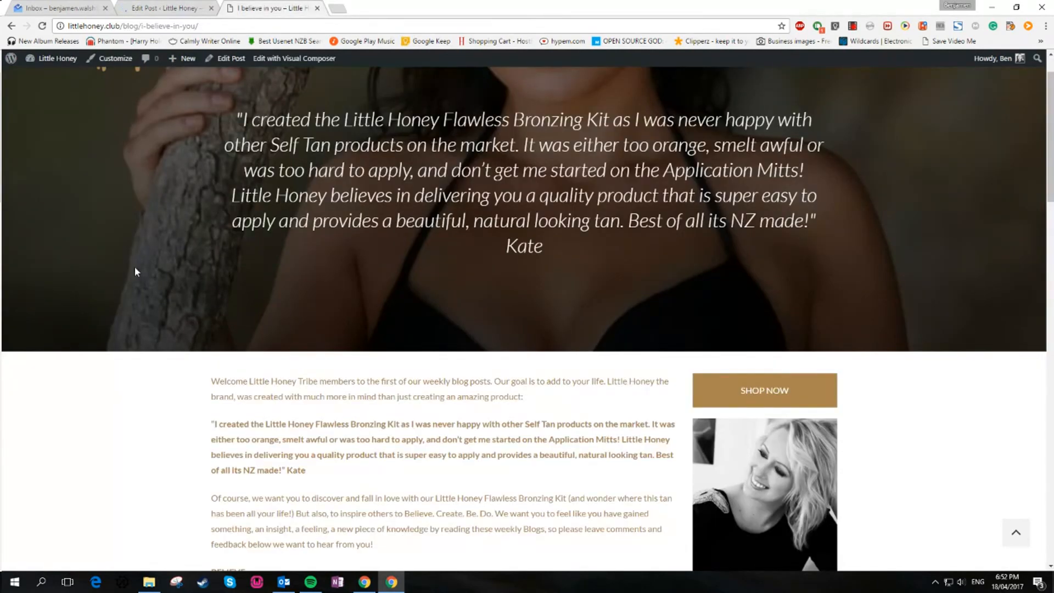
scroll(137, 264, down, 15)
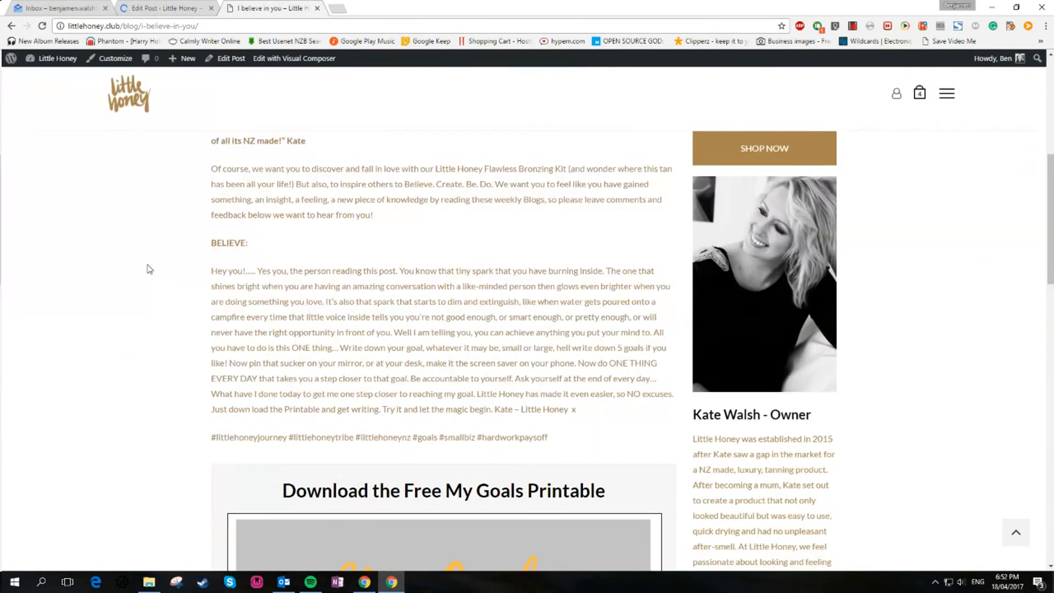
scroll(148, 267, down, 10)
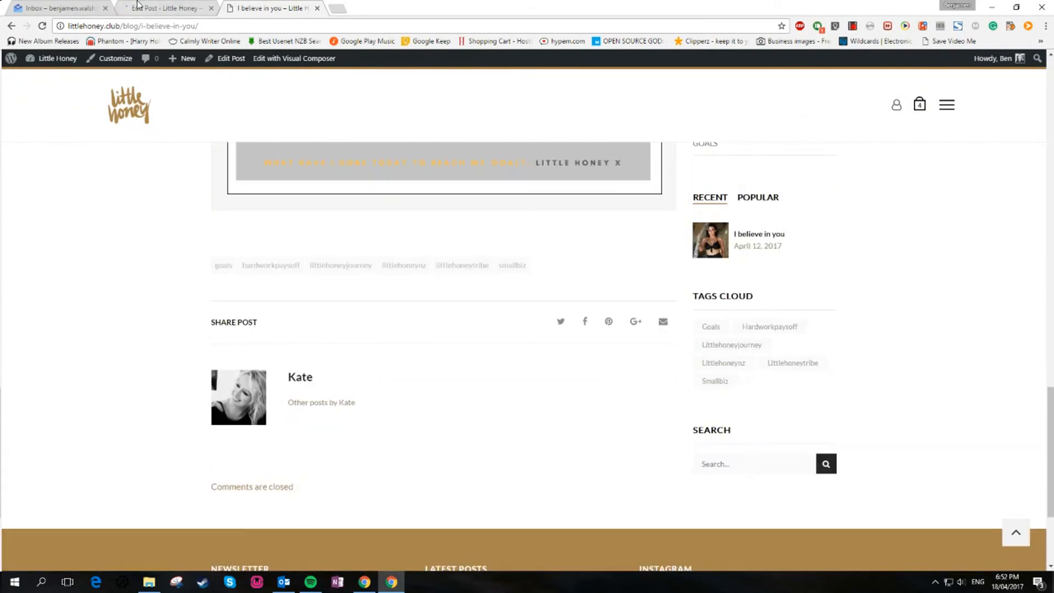